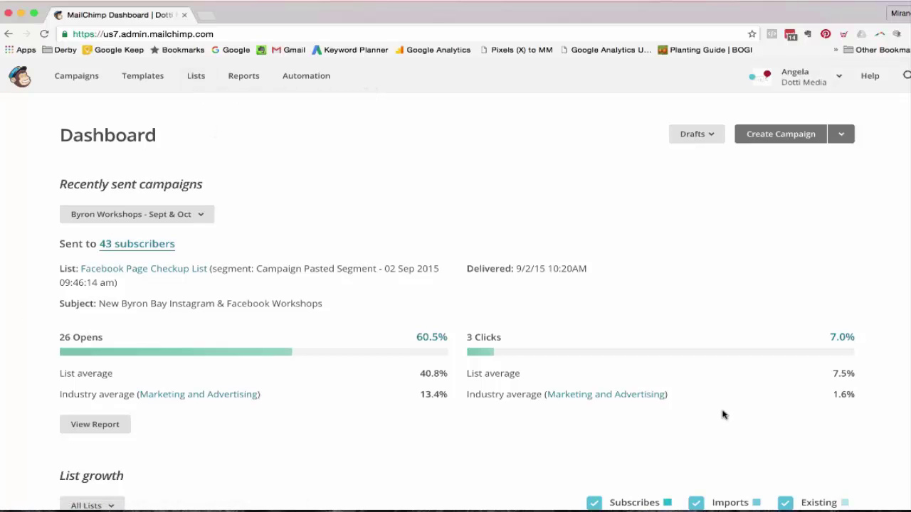
Step: From the lists overview, open the General forms designer for the Instagram Workshop Landing Page list
click(195, 75)
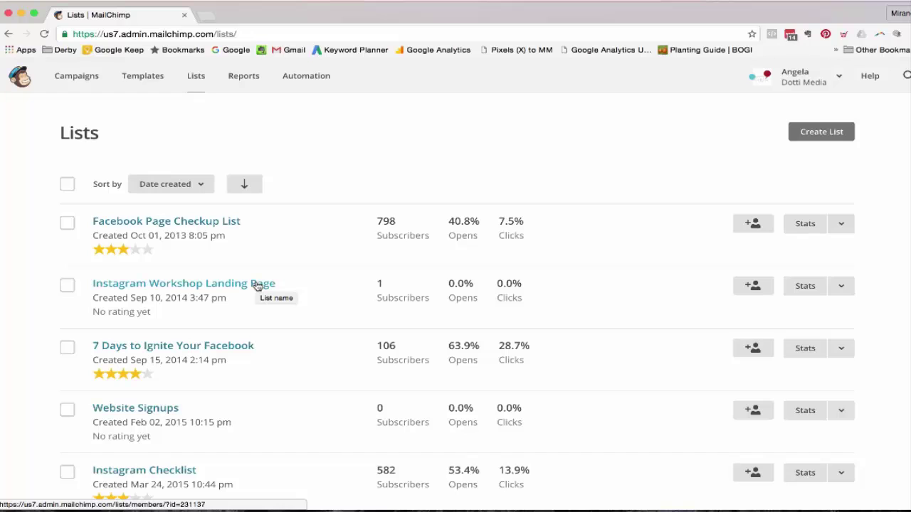
click(258, 285)
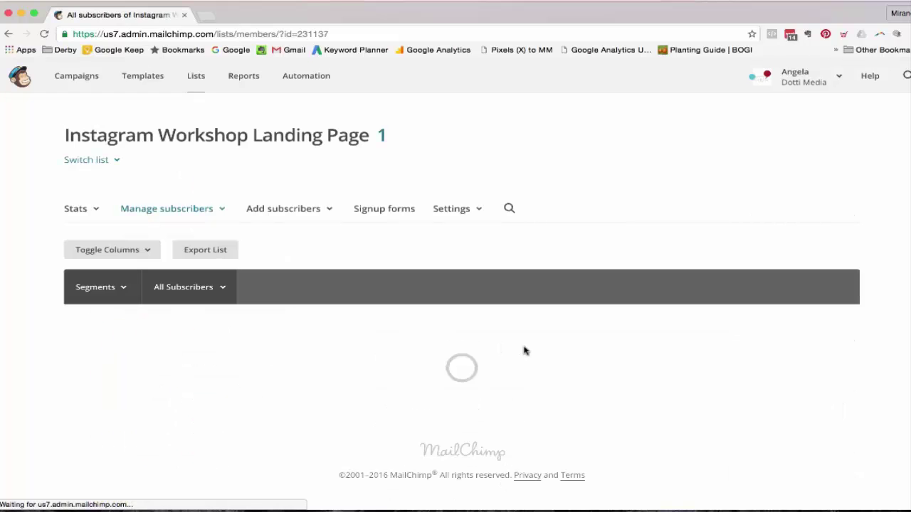
click(370, 211)
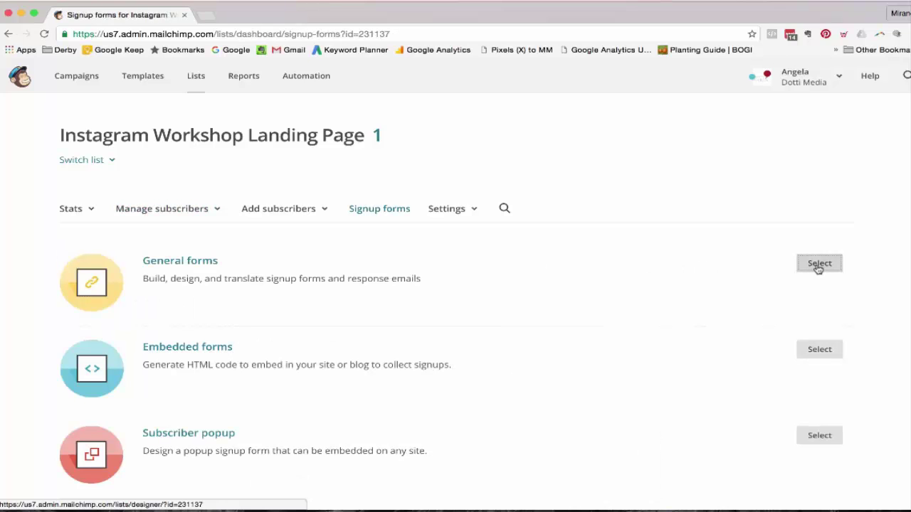
click(818, 265)
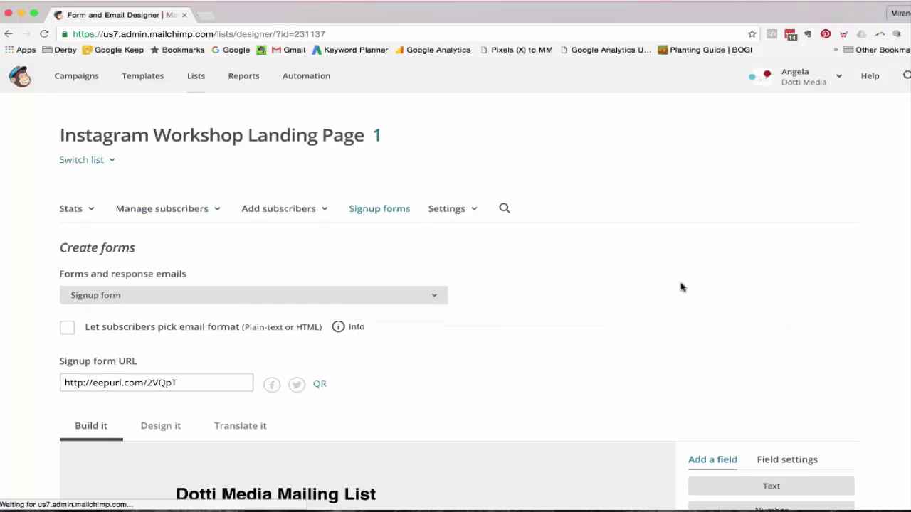
Step: Replace the 'Dotti Media Mailing List' heading with a centred 'Instagram Workshop Interest List' and save
scroll(681, 287, down, 5)
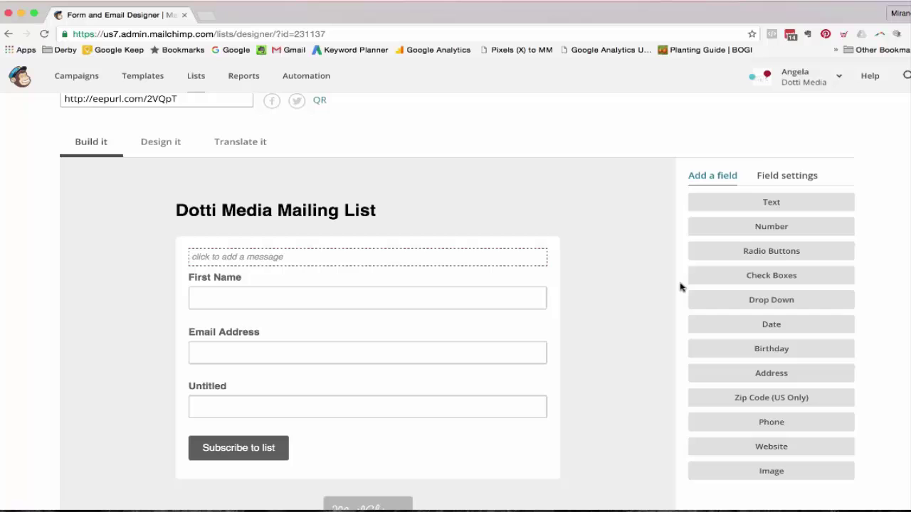
scroll(679, 287, down, 1)
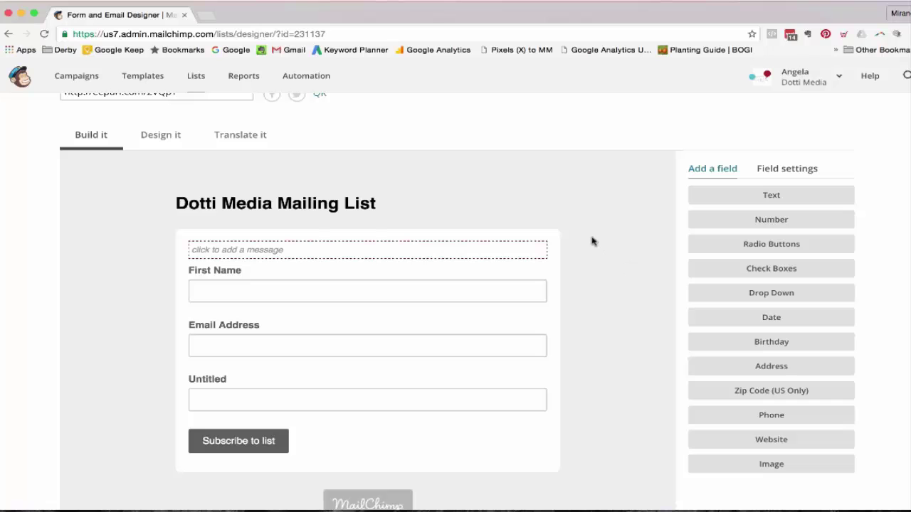
click(469, 203)
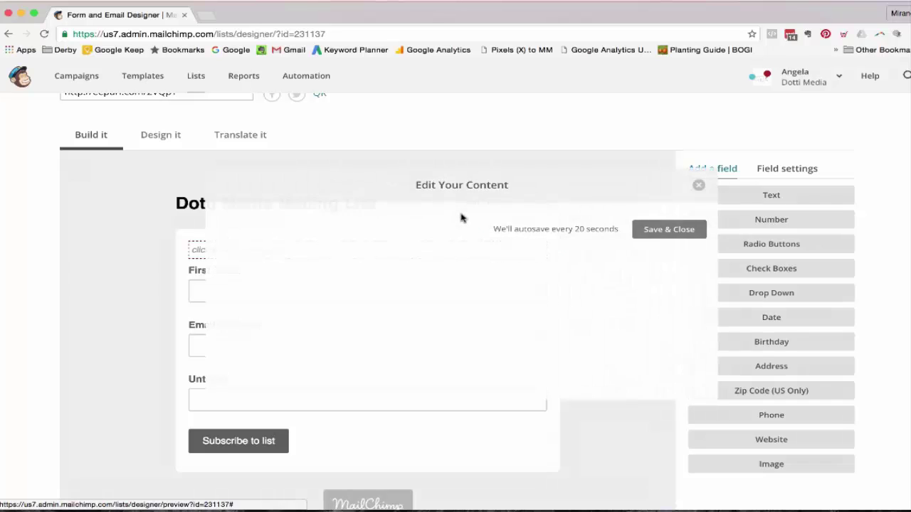
drag(329, 295, 171, 283)
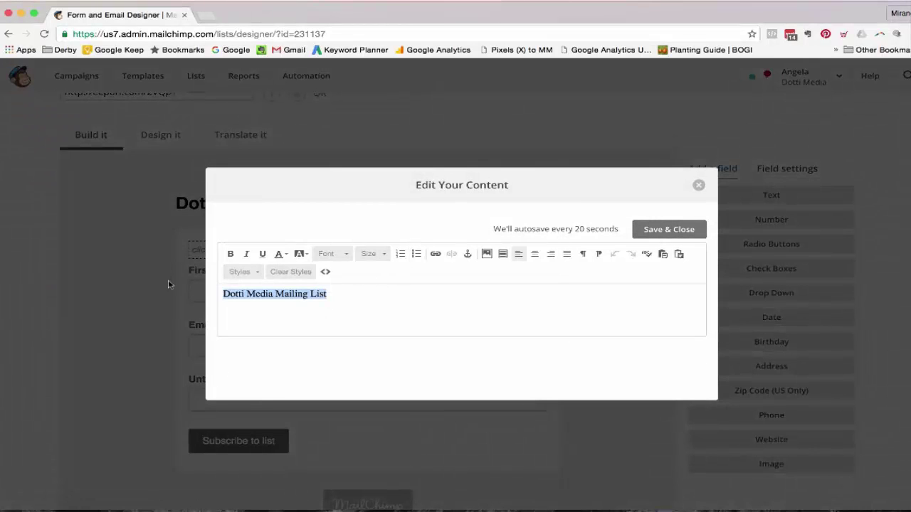
click(278, 274)
text(Int)
text(tagr)
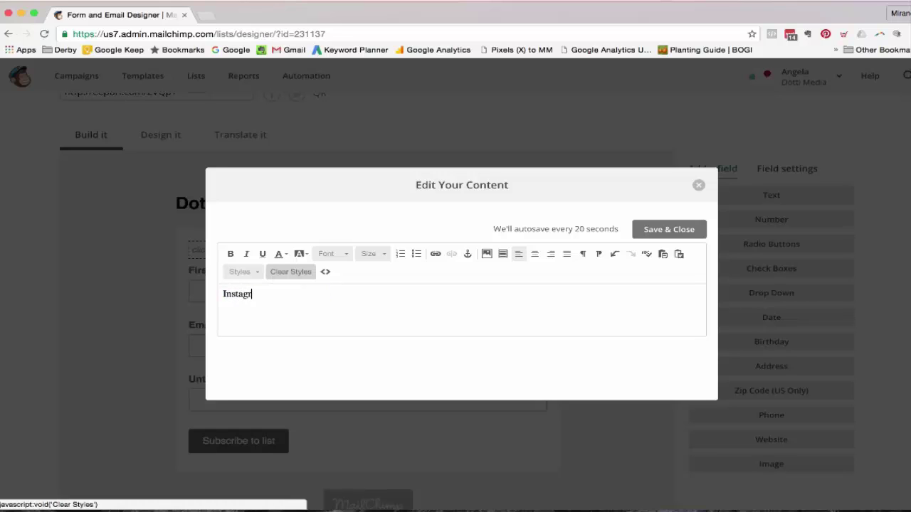
text(am Workshp)
text( Ins)
key(BackSpace)
text(terest List)
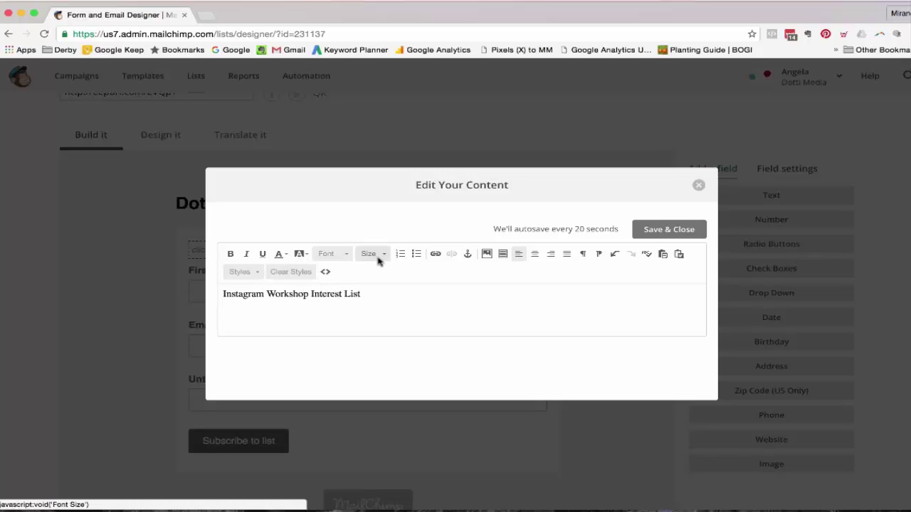
click(534, 254)
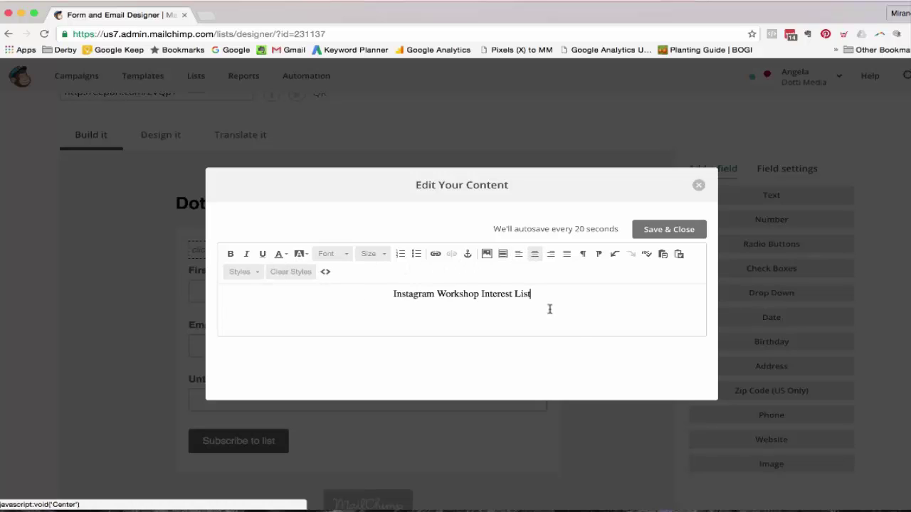
click(668, 233)
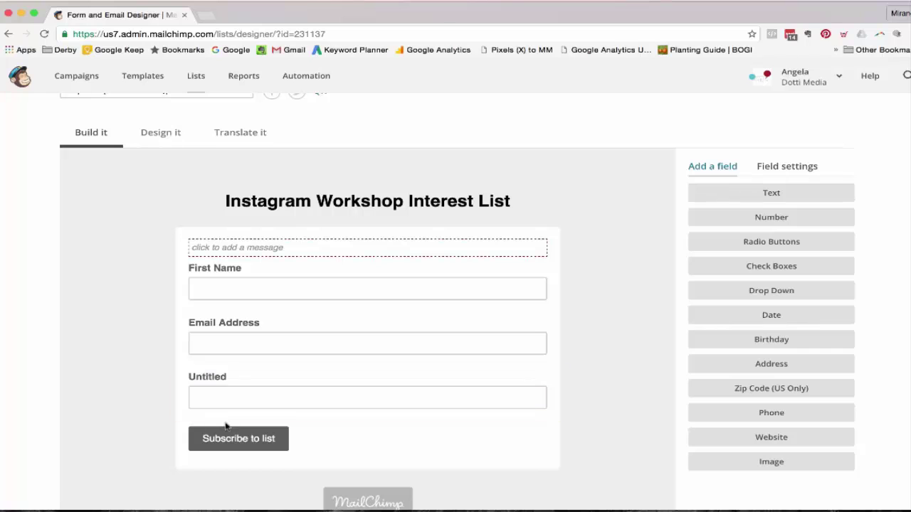
Step: Delete the Untitled field, confirming with DELETE, keeping Email Address below First Name
click(507, 388)
scroll(671, 410, down, 3)
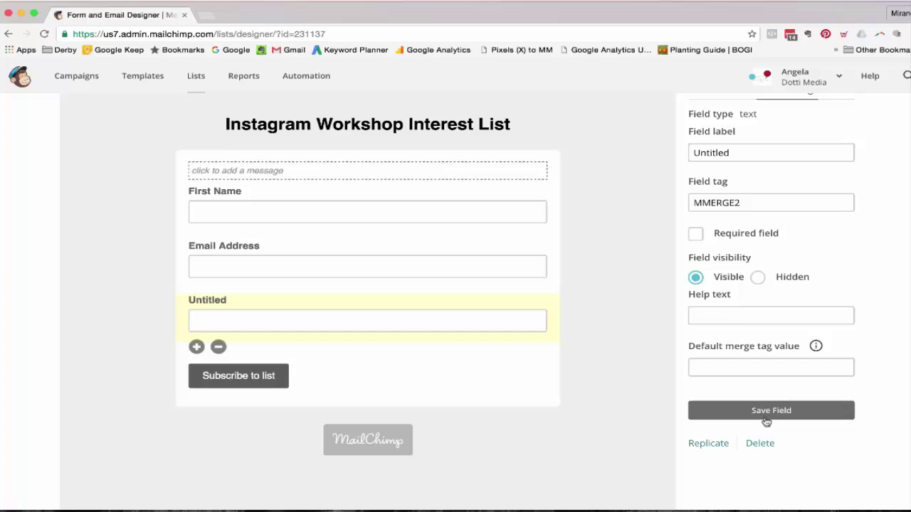
scroll(602, 285, up, 5)
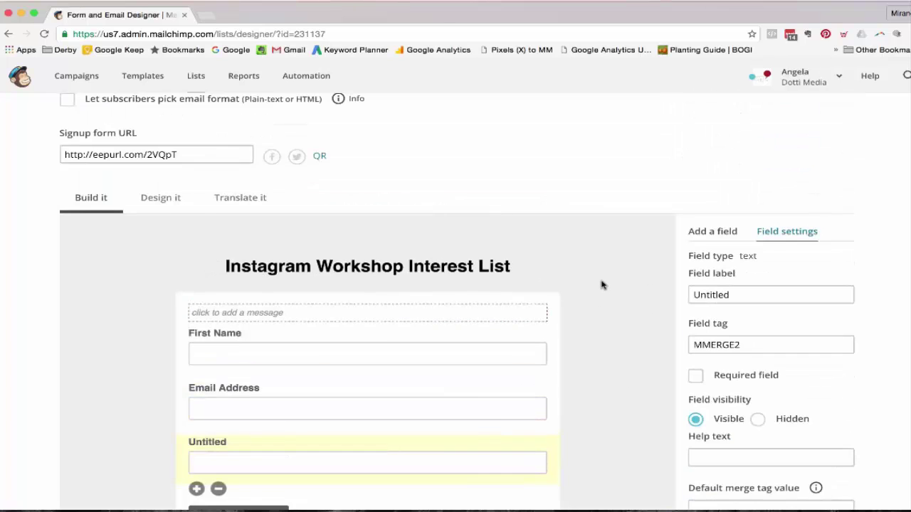
scroll(601, 285, down, 3)
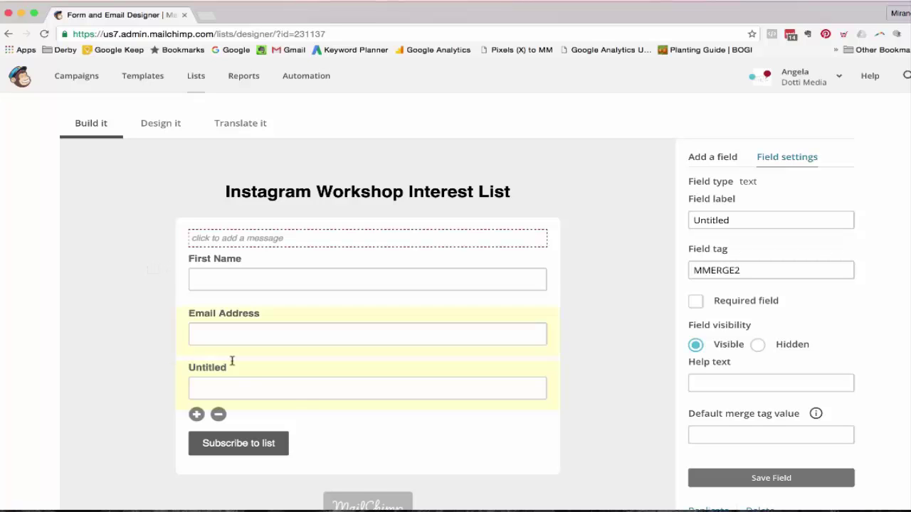
click(219, 416)
click(329, 301)
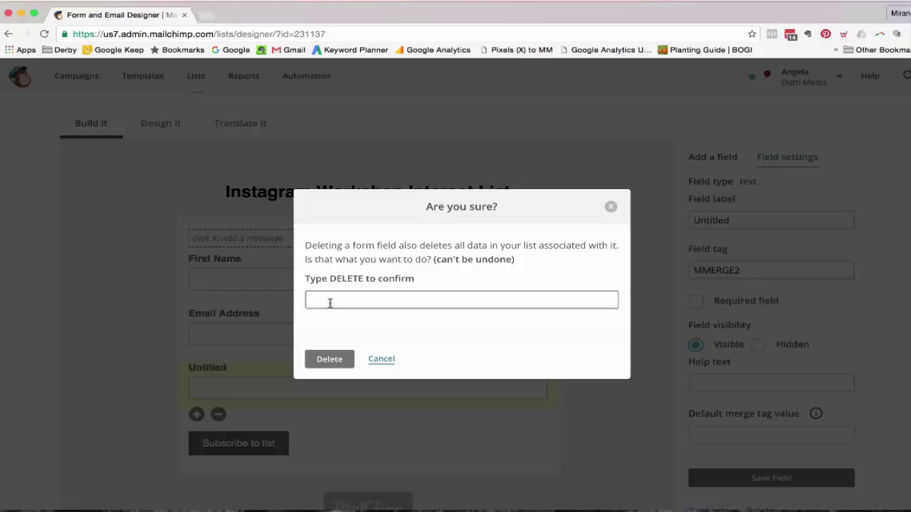
text(DELETE)
click(340, 356)
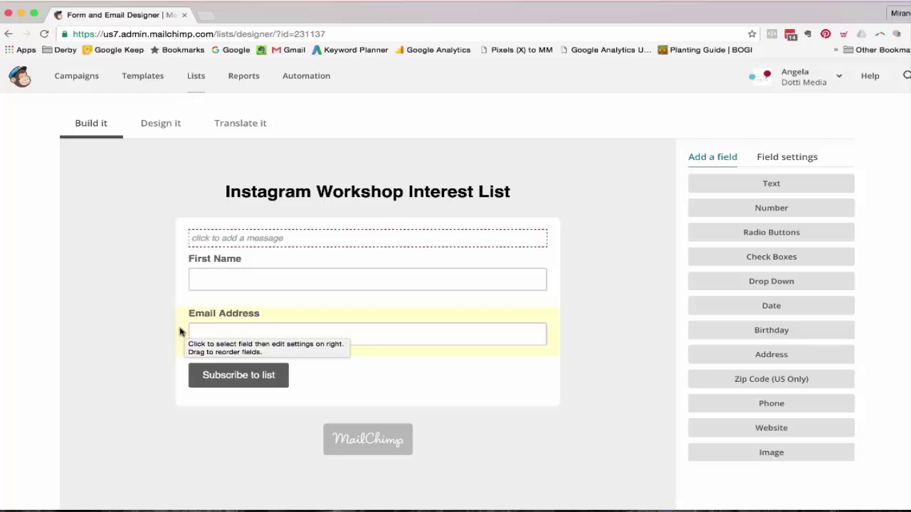
drag(180, 332, 192, 264)
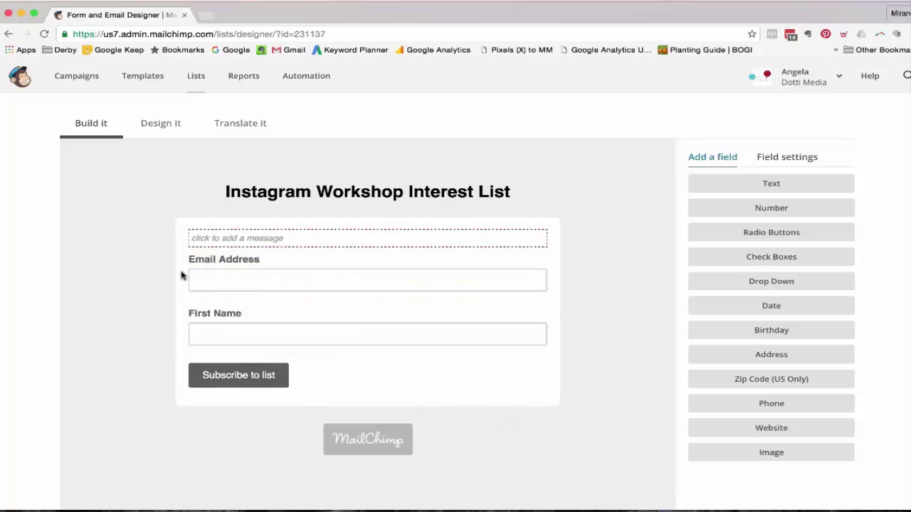
drag(202, 260, 197, 367)
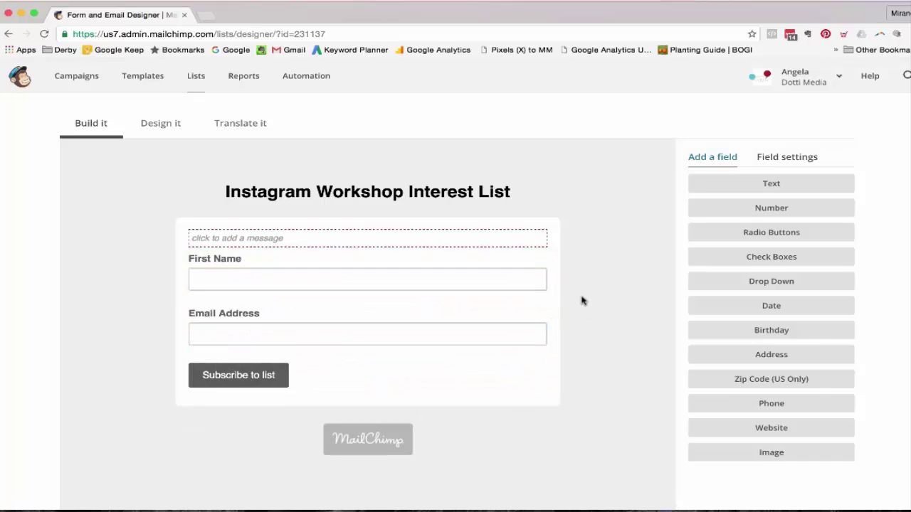
Step: Add the intro line 'Sign up here to find out our upcoming Instagram Workshop Dates' and save
click(437, 240)
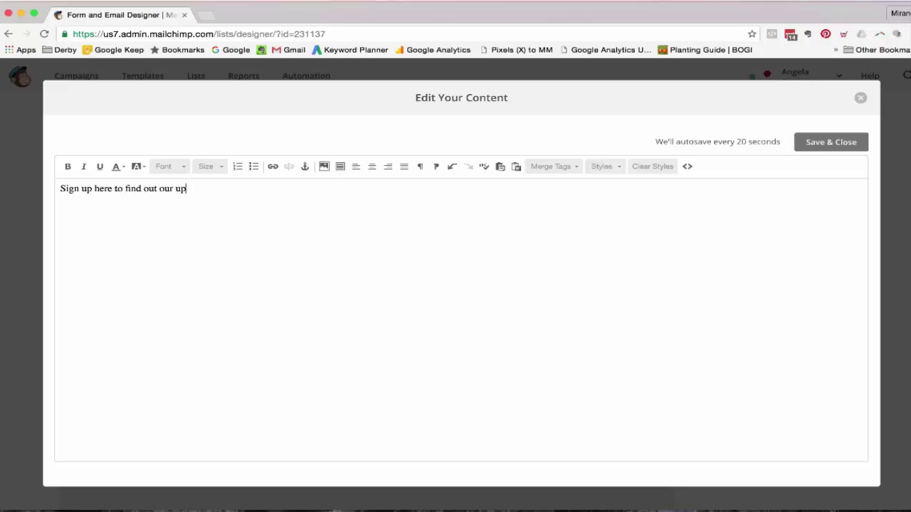
text(ng Instagram Workshop Dates)
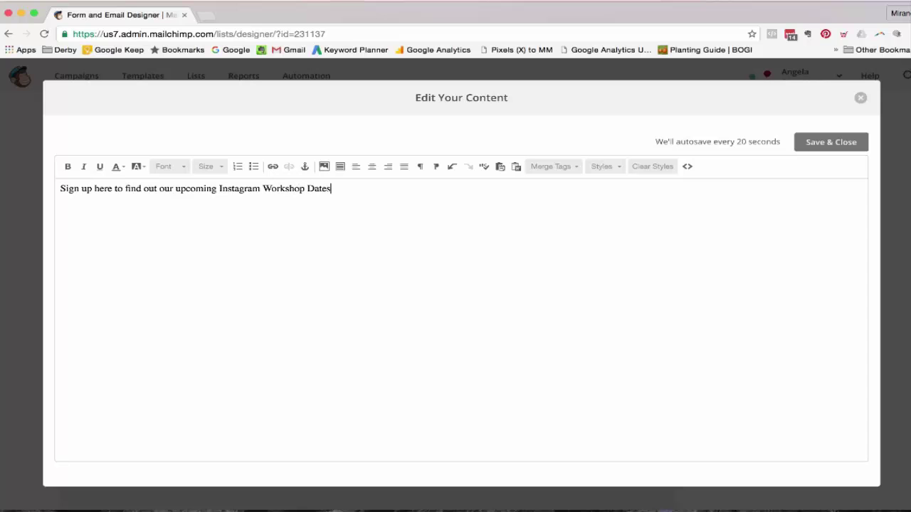
click(836, 143)
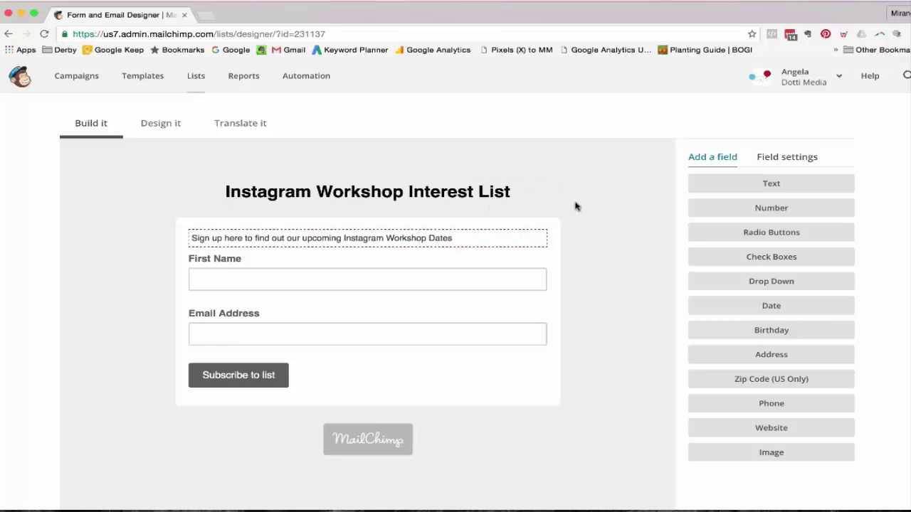
Step: In Design it > Page, set the background colour to dark grey #2b2727
scroll(620, 197, down, 1)
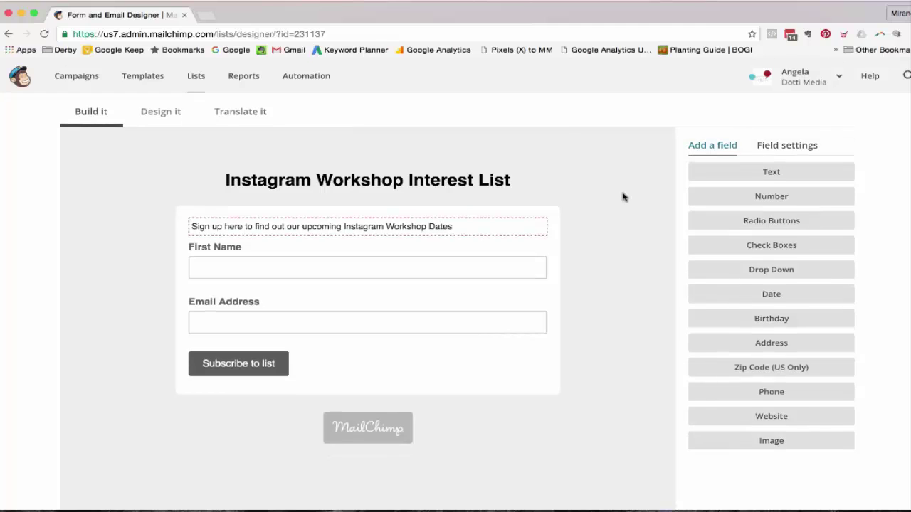
scroll(623, 197, down, 1)
scroll(623, 197, up, 1)
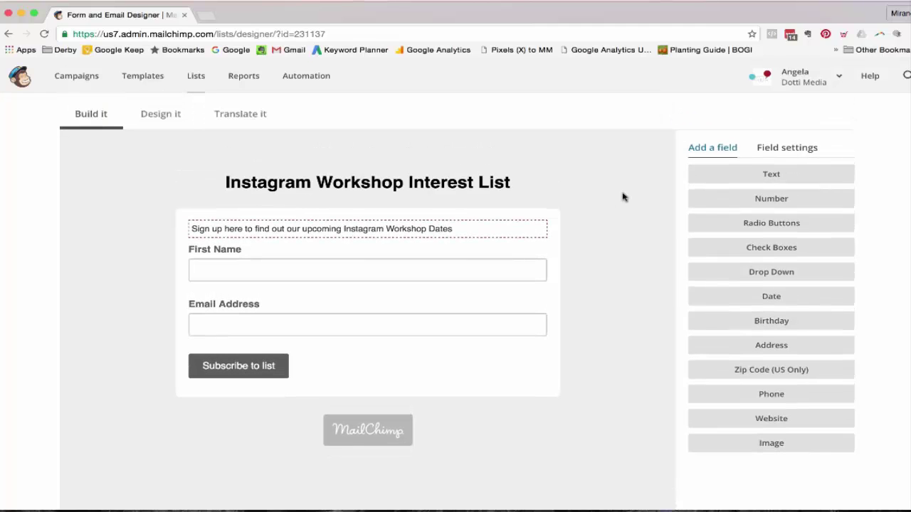
click(161, 119)
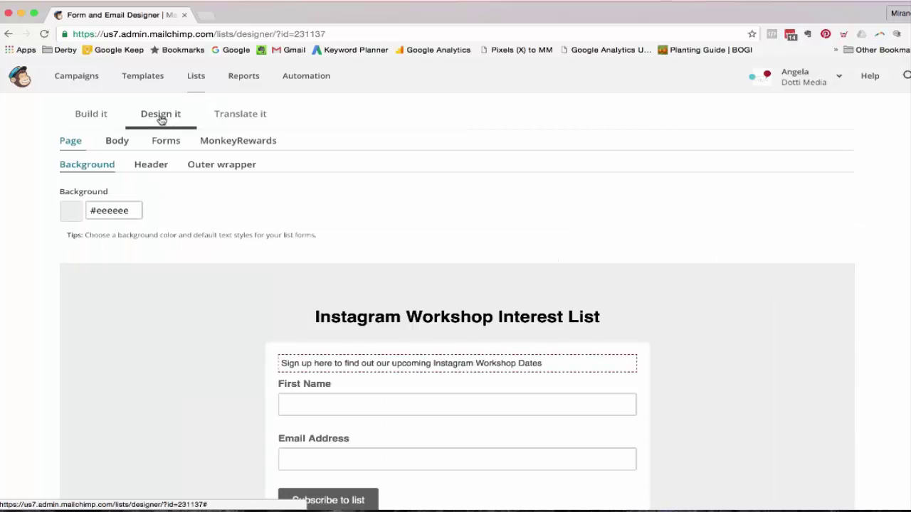
scroll(192, 302, down, 1)
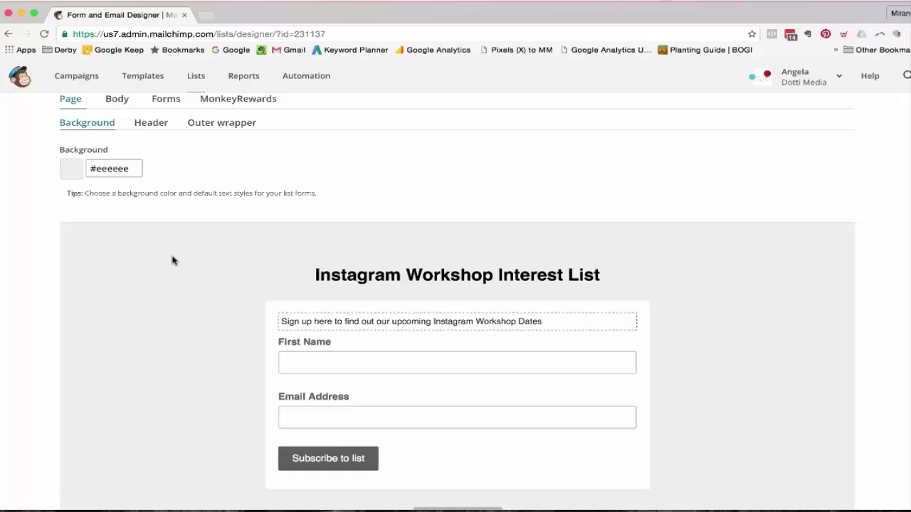
scroll(156, 258, down, 1)
click(112, 131)
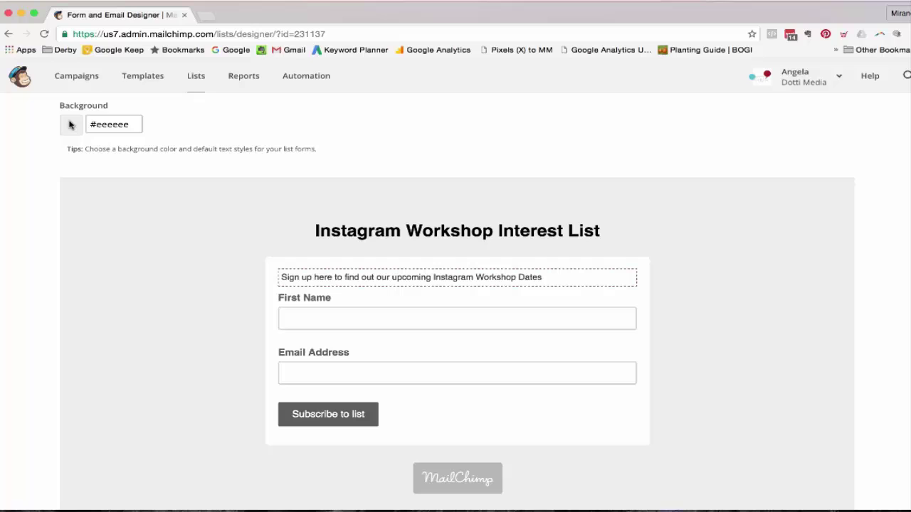
click(106, 124)
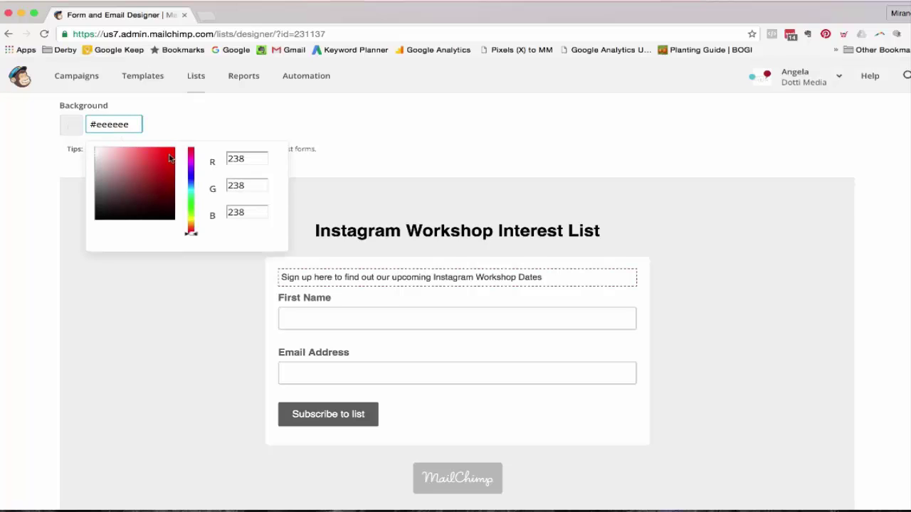
click(164, 163)
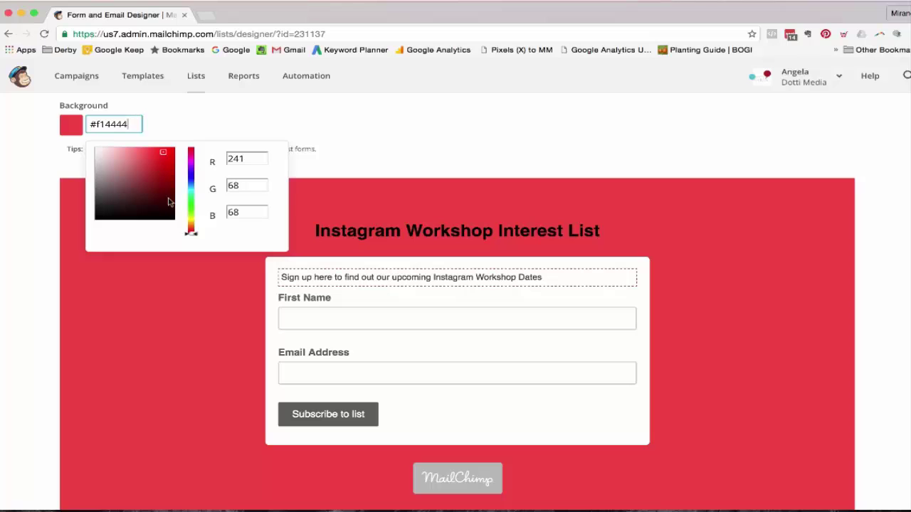
click(156, 213)
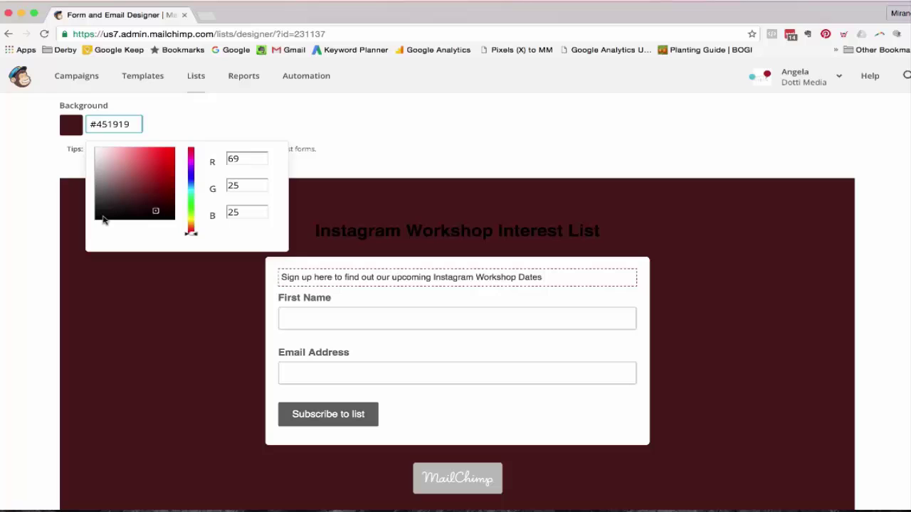
click(102, 218)
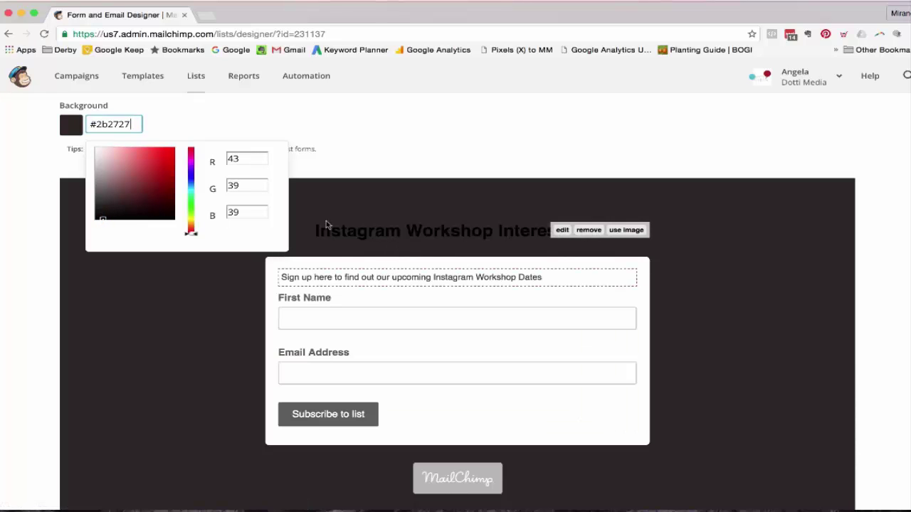
click(359, 156)
Step: Set the 'Instagram Workshop Interest List' heading text colour to White and save it
triple_click(443, 230)
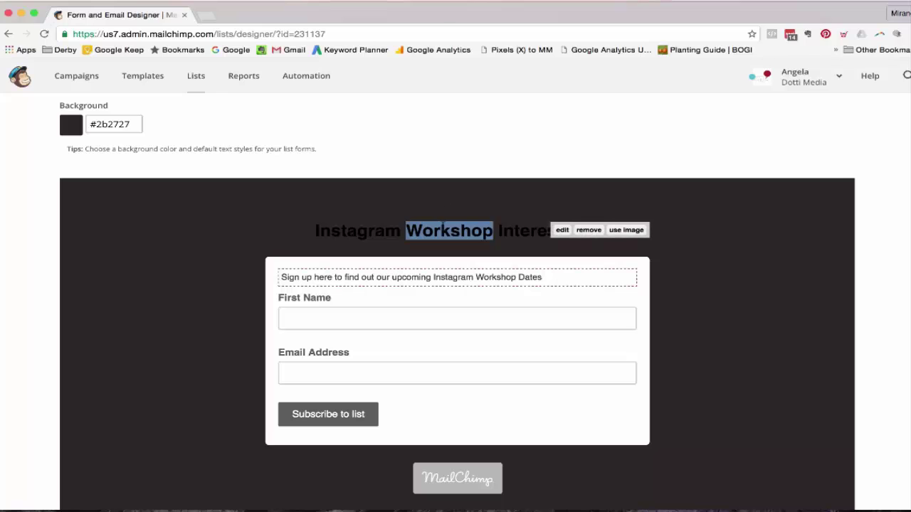
click(562, 230)
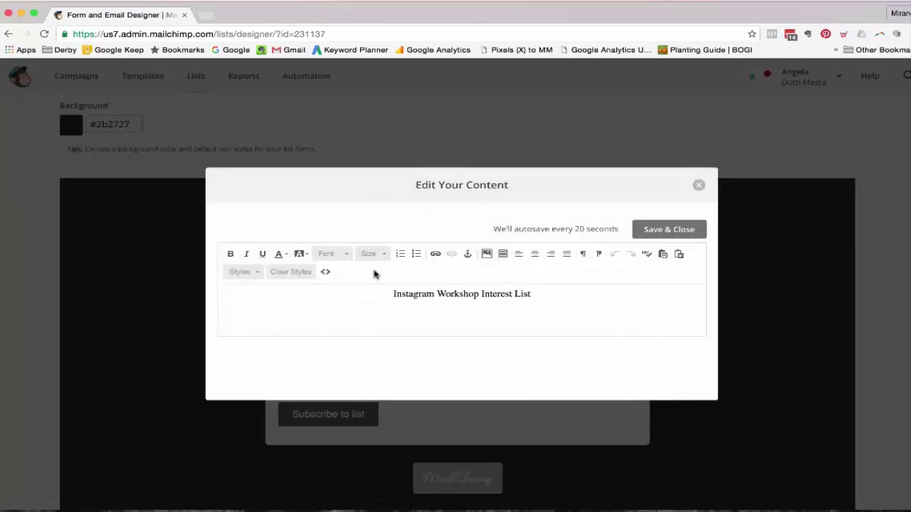
click(280, 255)
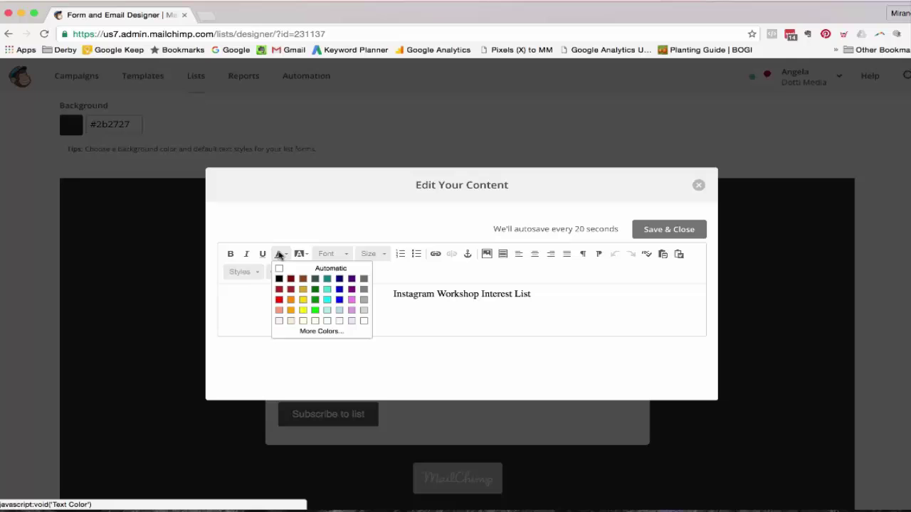
click(281, 267)
click(662, 230)
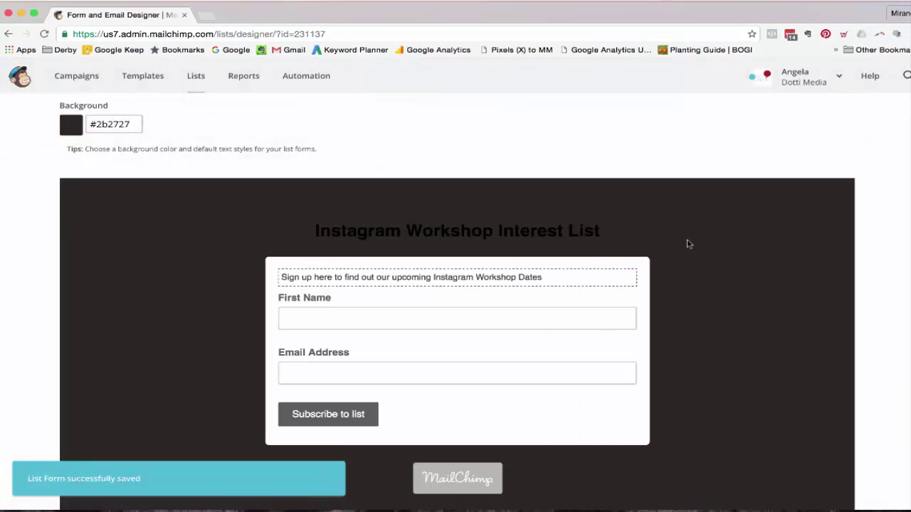
click(562, 231)
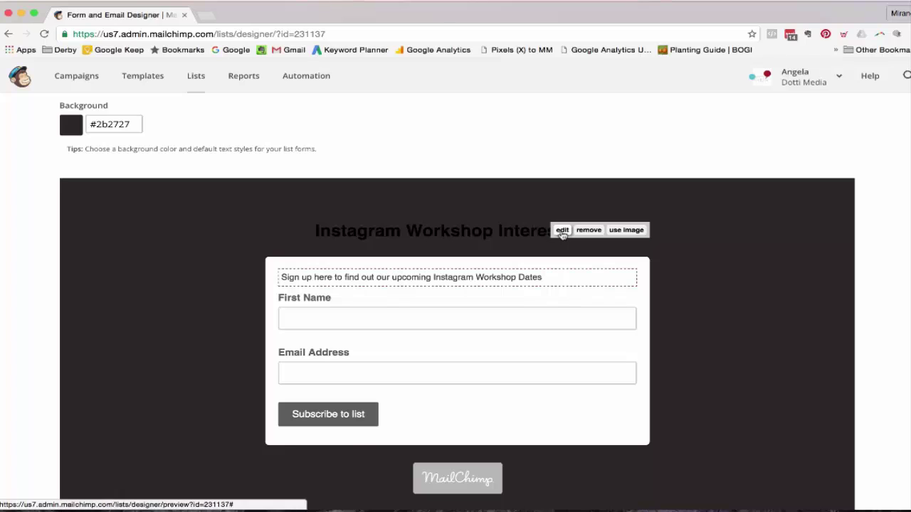
triple_click(416, 299)
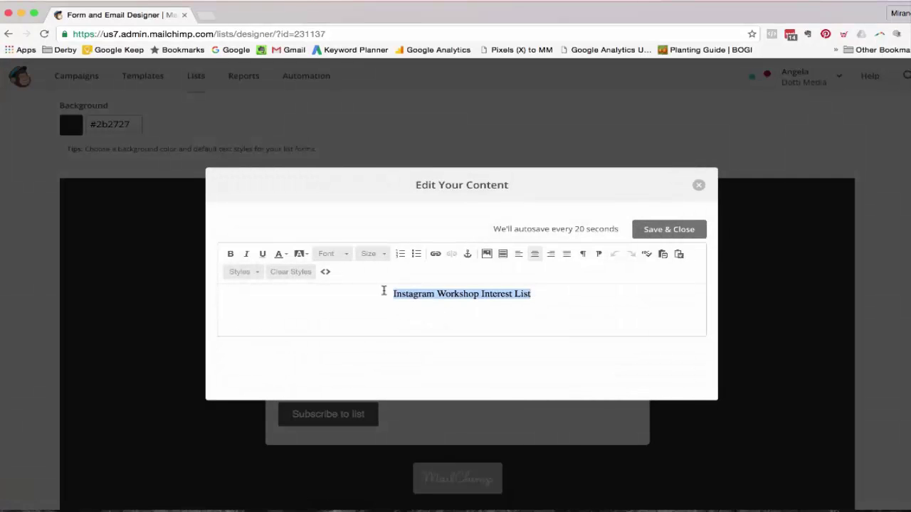
click(285, 255)
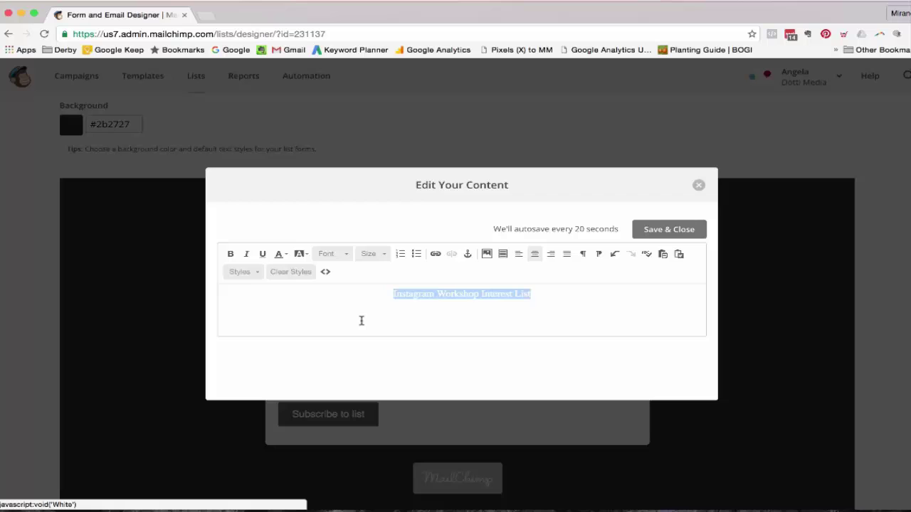
click(651, 231)
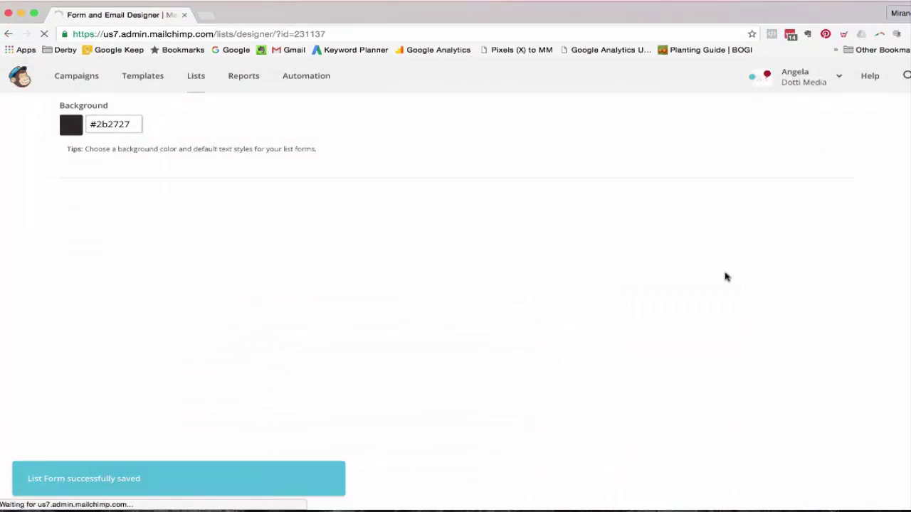
scroll(723, 272, down, 1)
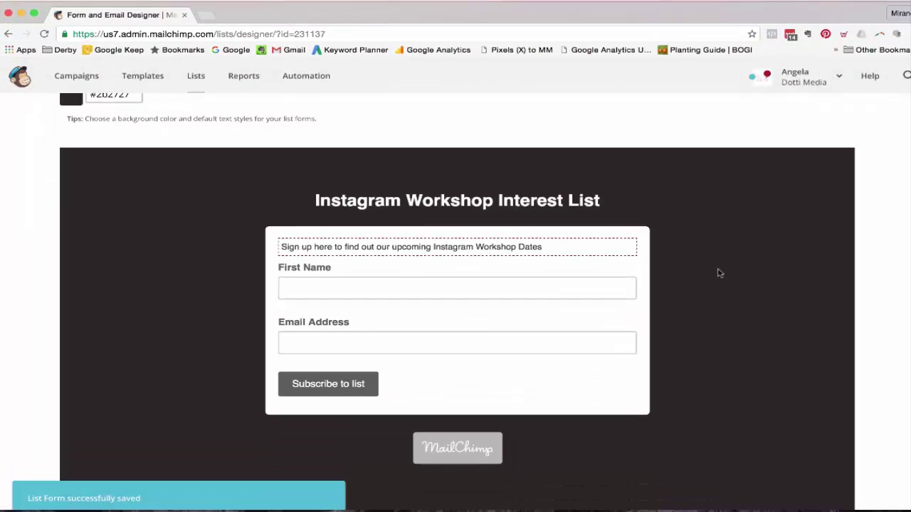
scroll(147, 266, up, 2)
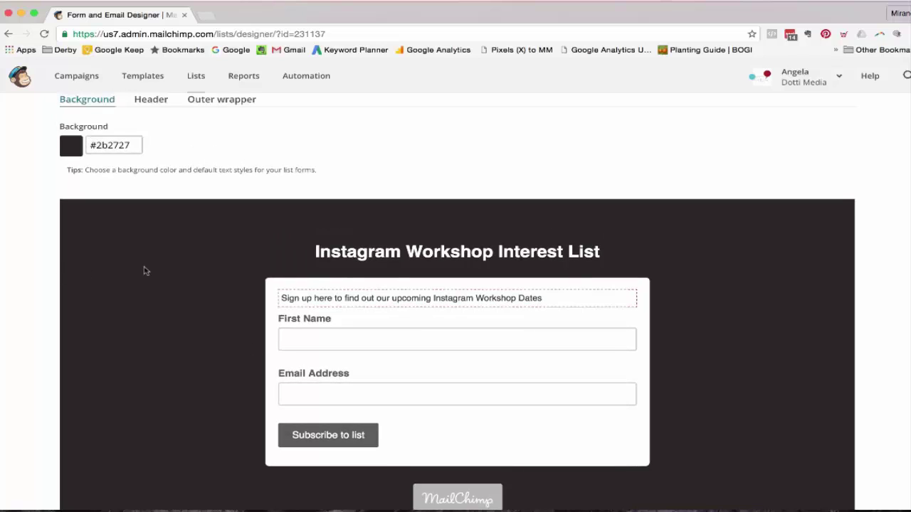
scroll(151, 269, up, 1)
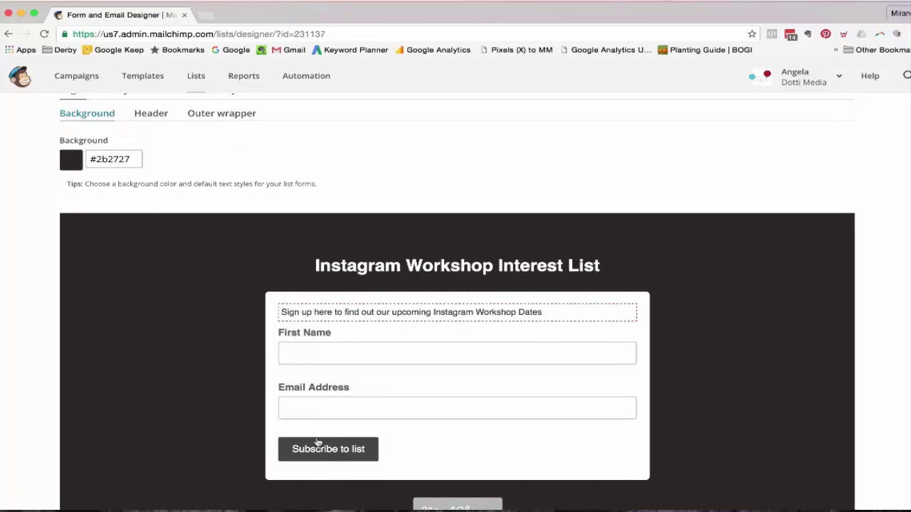
Step: In Design it > Forms > Buttons, change the button background colour to #e13e3e
scroll(217, 432, up, 2)
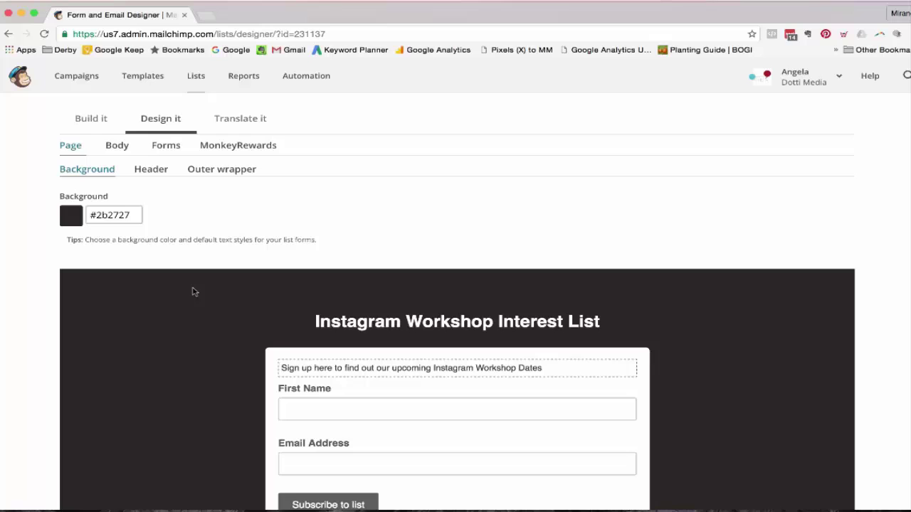
scroll(128, 203, down, 1)
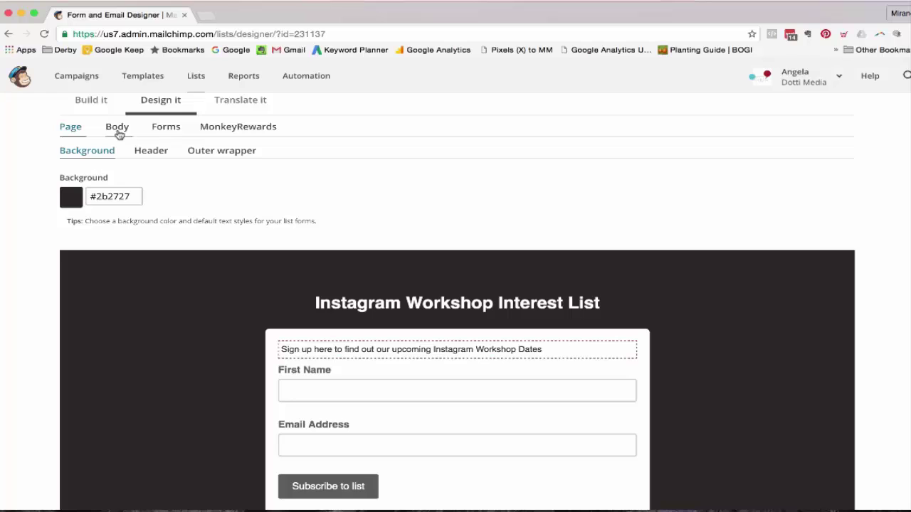
scroll(293, 334, down, 2)
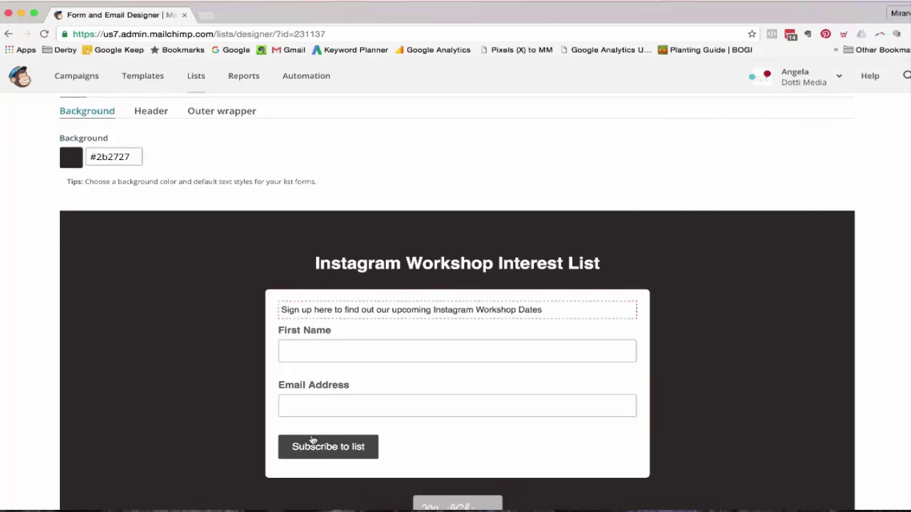
scroll(78, 350, up, 3)
click(117, 147)
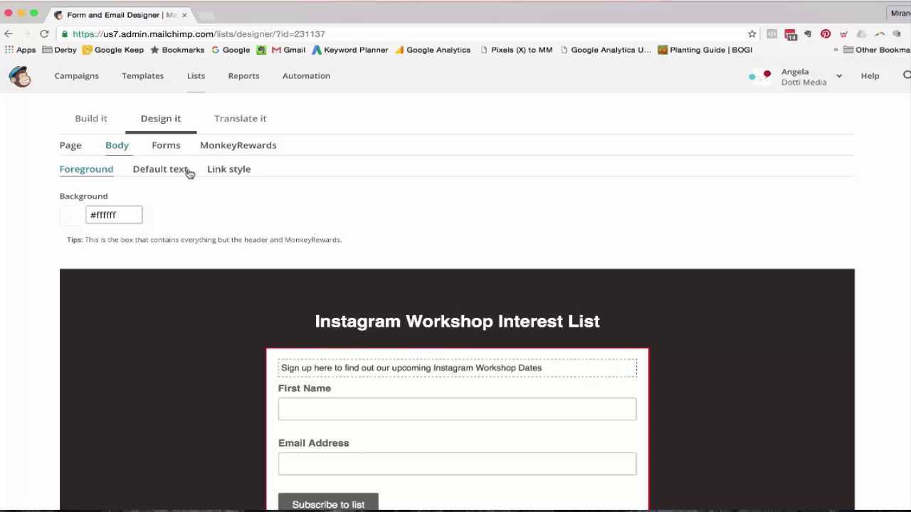
click(164, 147)
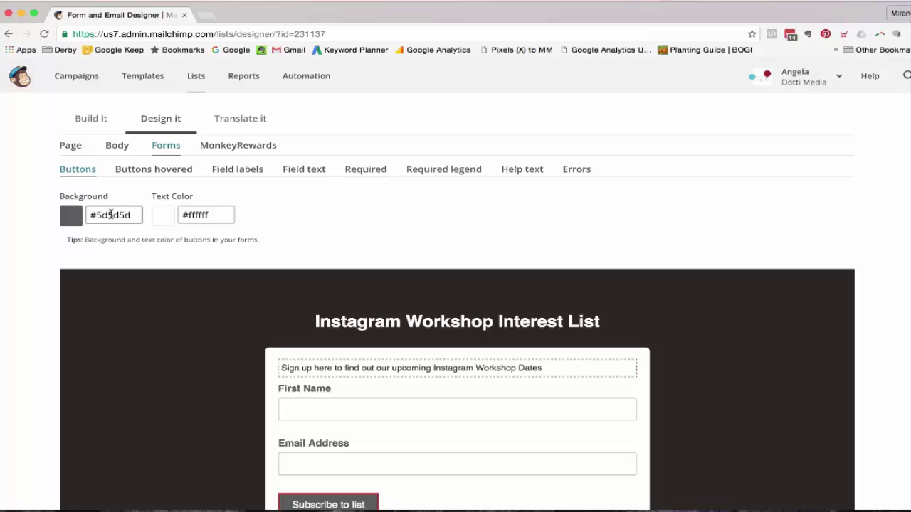
click(143, 217)
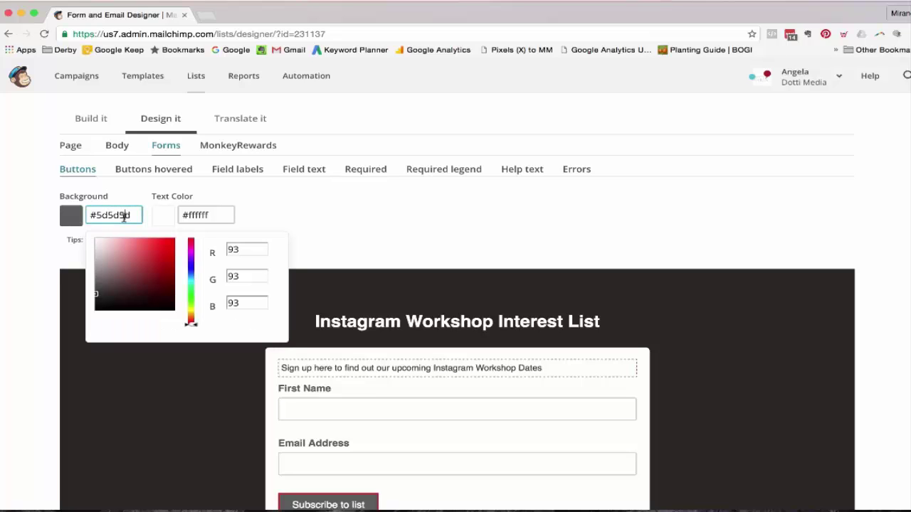
text(#e13e3e)
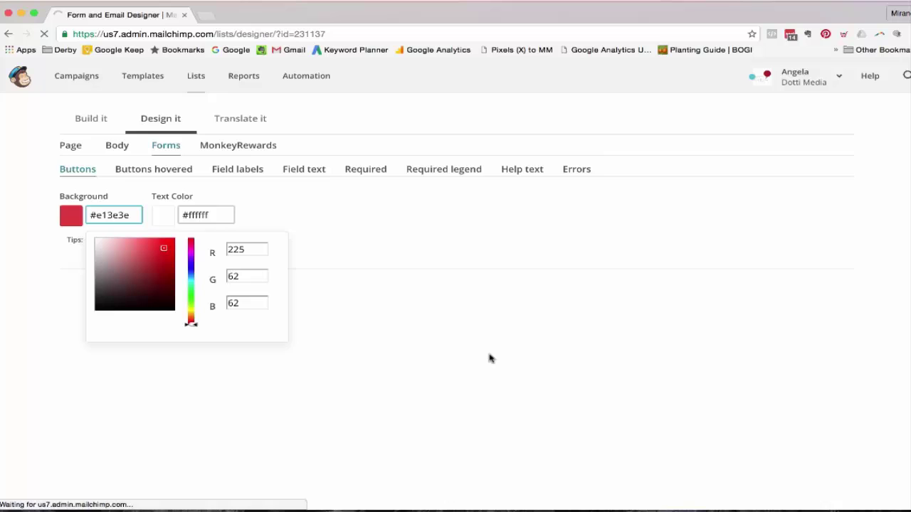
scroll(498, 354, down, 1)
scroll(490, 354, down, 1)
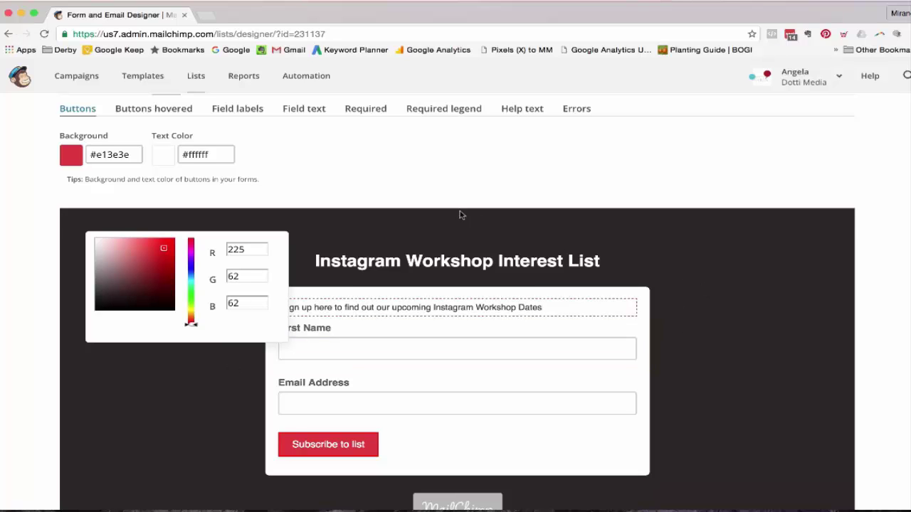
scroll(460, 213, up, 3)
scroll(384, 217, down, 1)
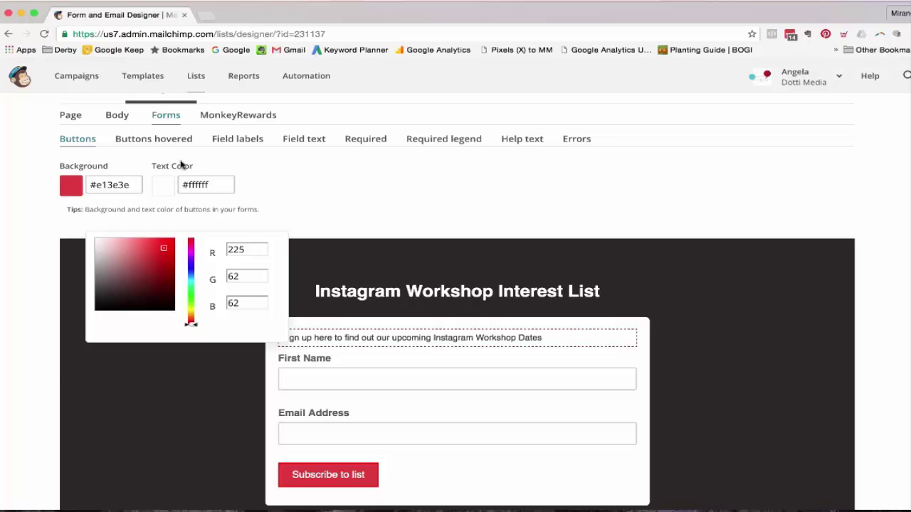
scroll(392, 178, up, 5)
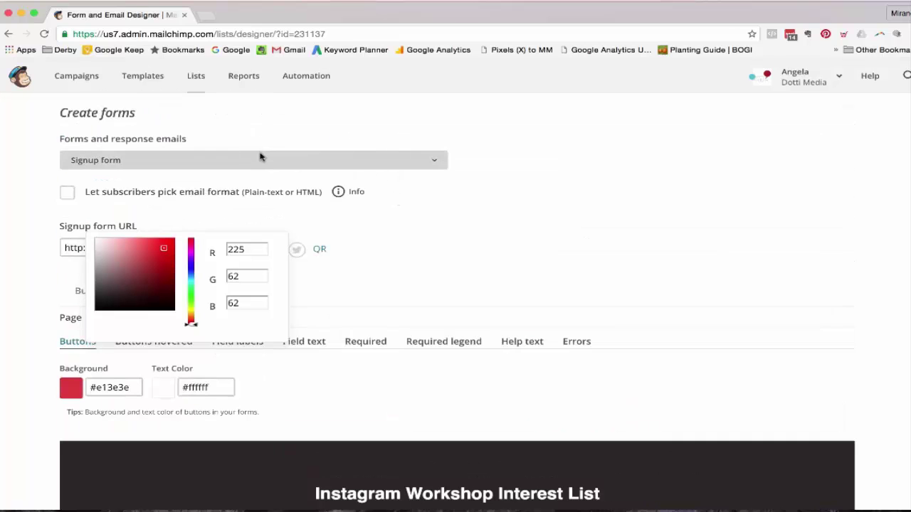
Step: Switch the designer to 'Signup form with alerts' and review its error-message preview
click(219, 219)
scroll(580, 340, down, 3)
scroll(580, 340, down, 3)
scroll(566, 328, up, 3)
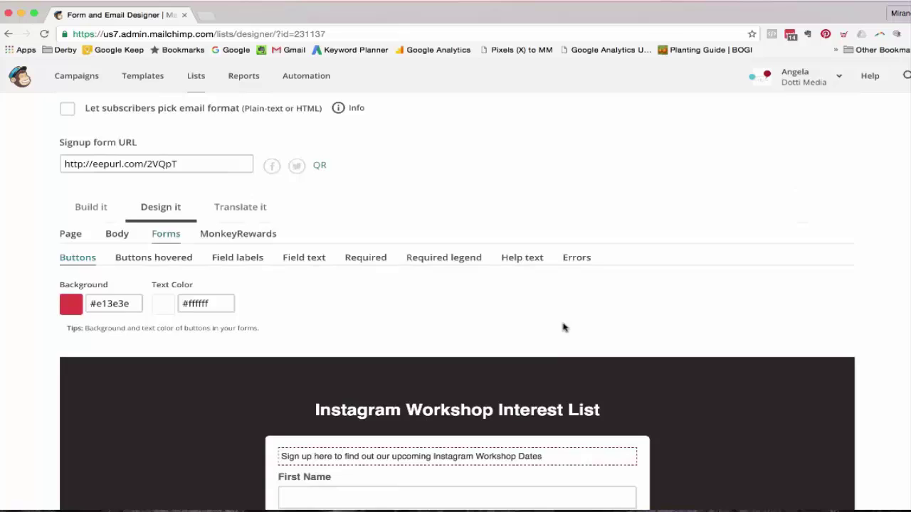
scroll(347, 171, up, 2)
scroll(347, 171, up, 1)
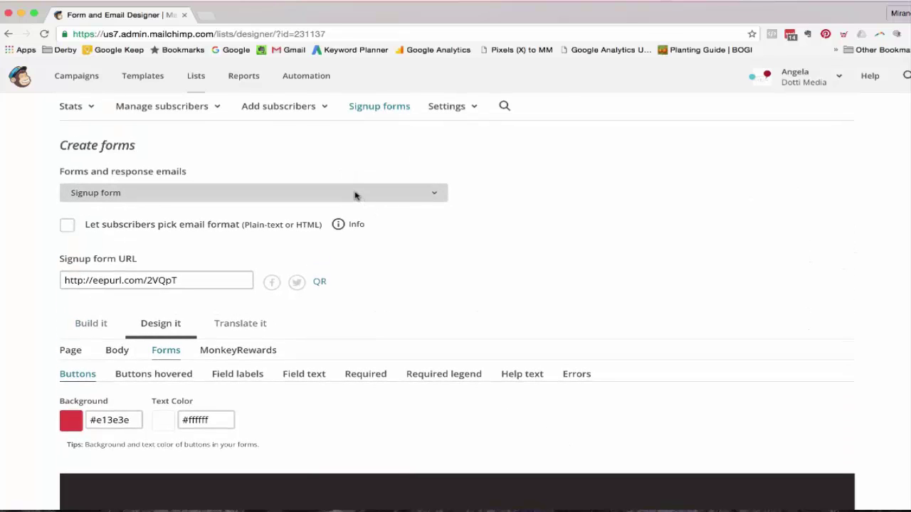
click(352, 196)
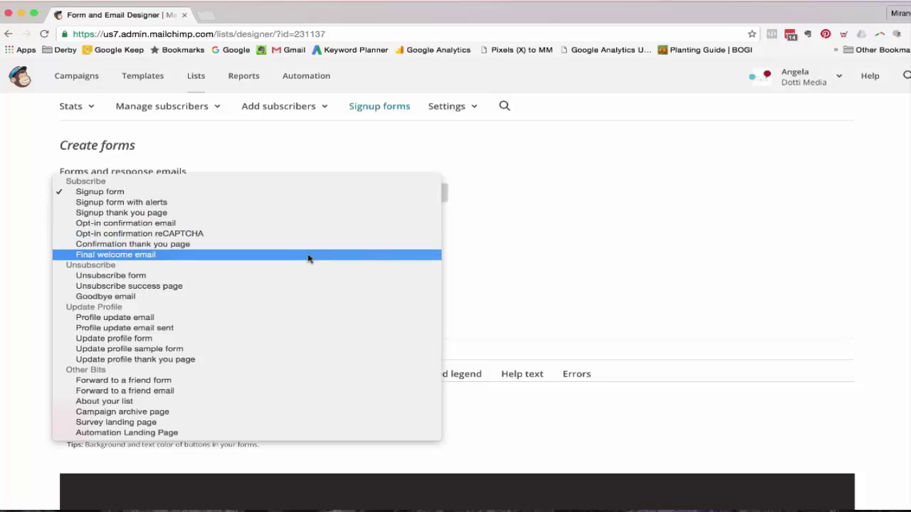
click(308, 203)
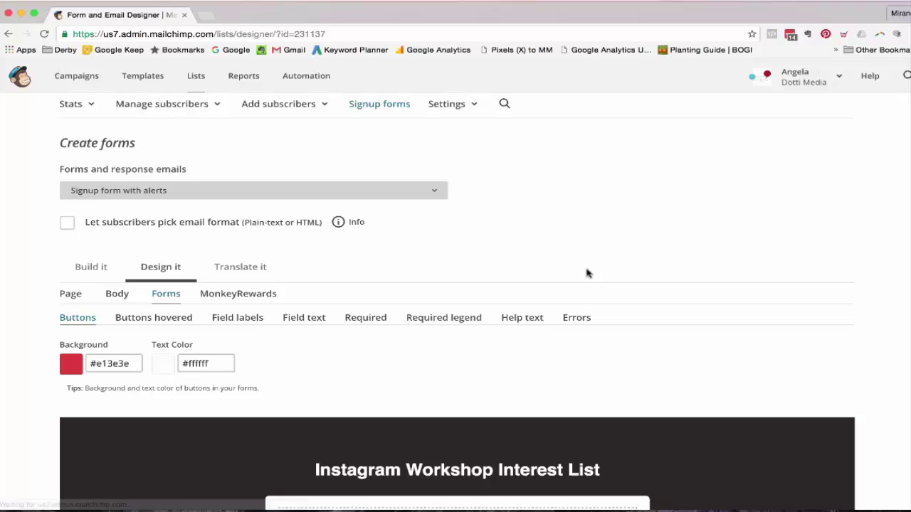
scroll(586, 273, down, 5)
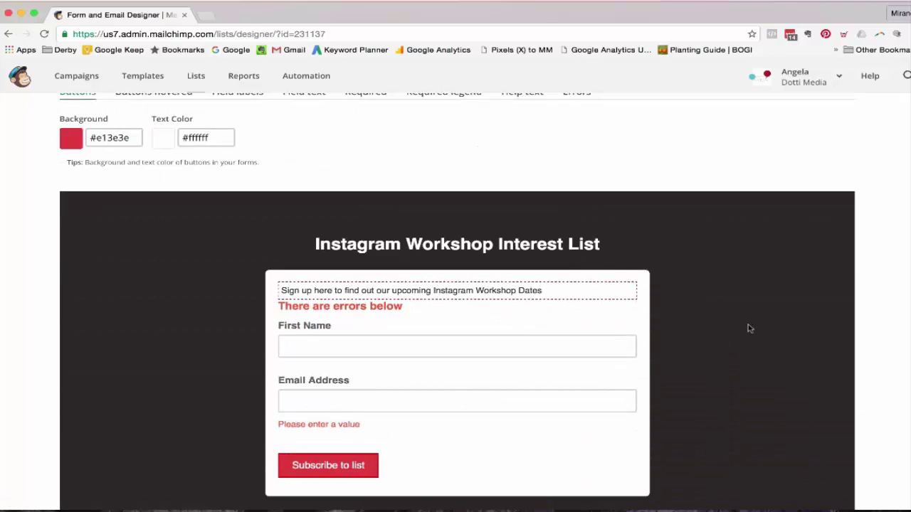
scroll(718, 307, up, 5)
scroll(715, 301, down, 5)
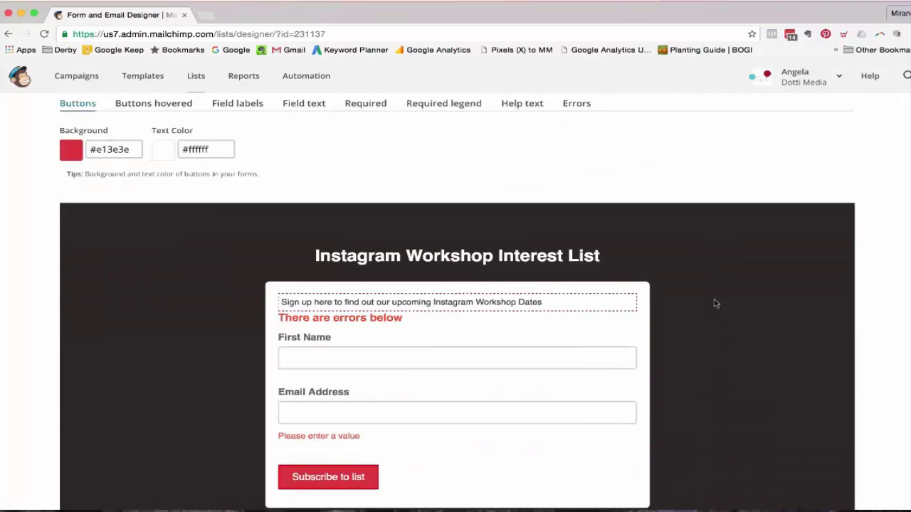
scroll(716, 304, up, 3)
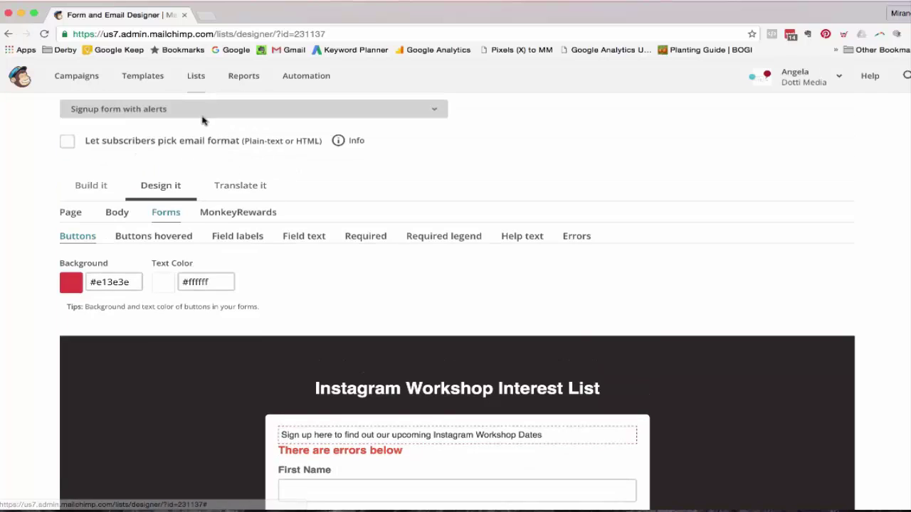
Step: Switch to the Signup thank you page and scroll down to its 'Almost finished...' preview
click(196, 109)
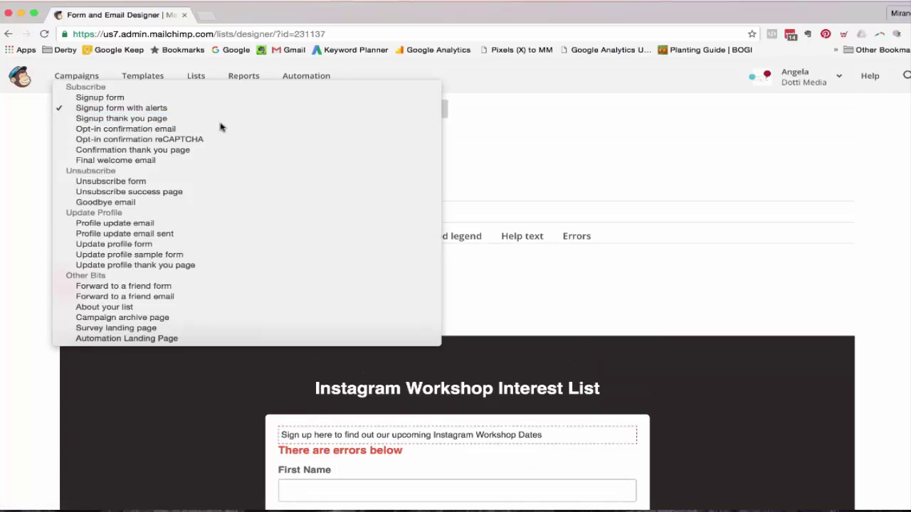
click(213, 118)
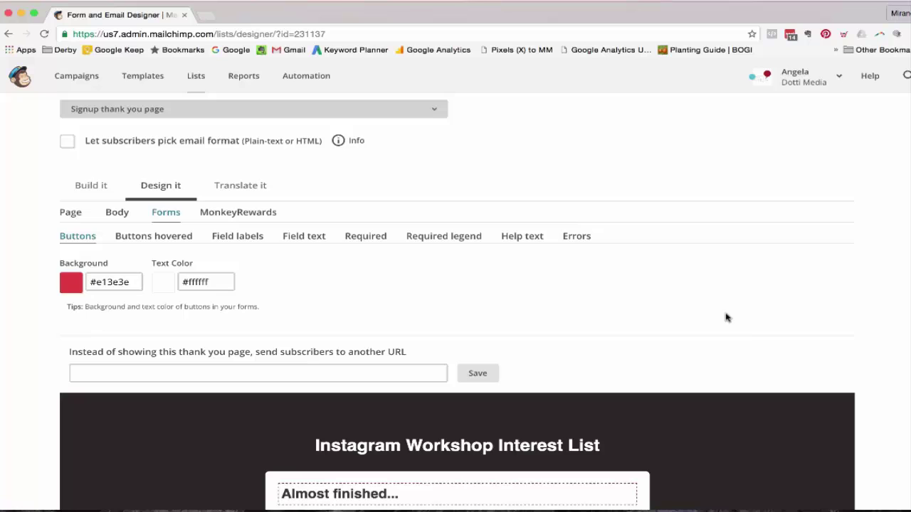
scroll(745, 333, down, 5)
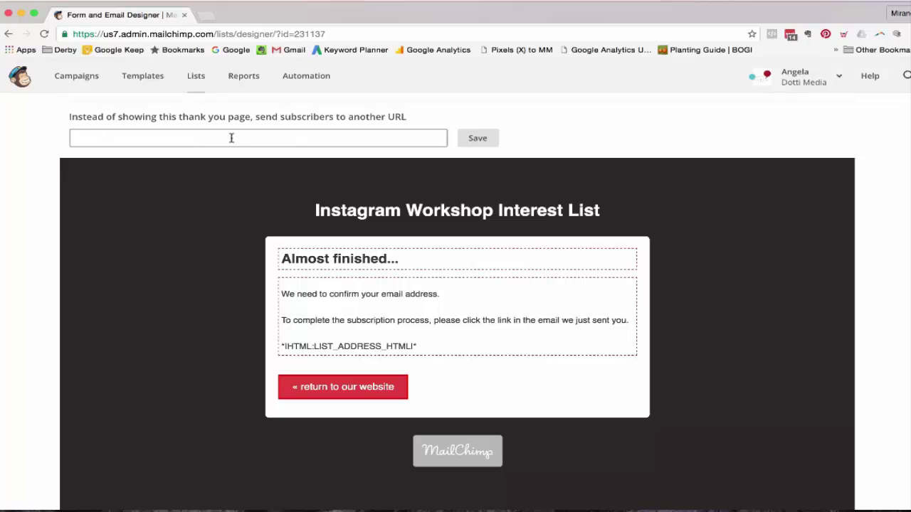
scroll(249, 273, down, 1)
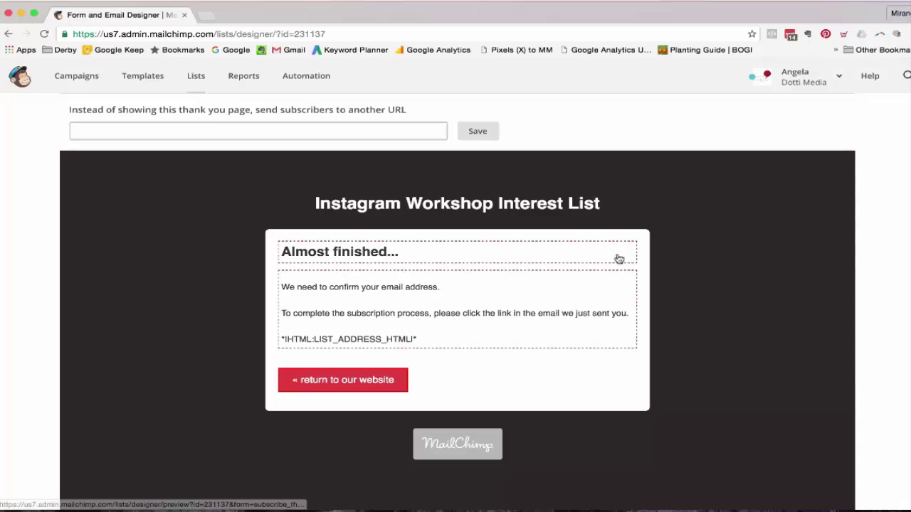
mouse_move(620, 256)
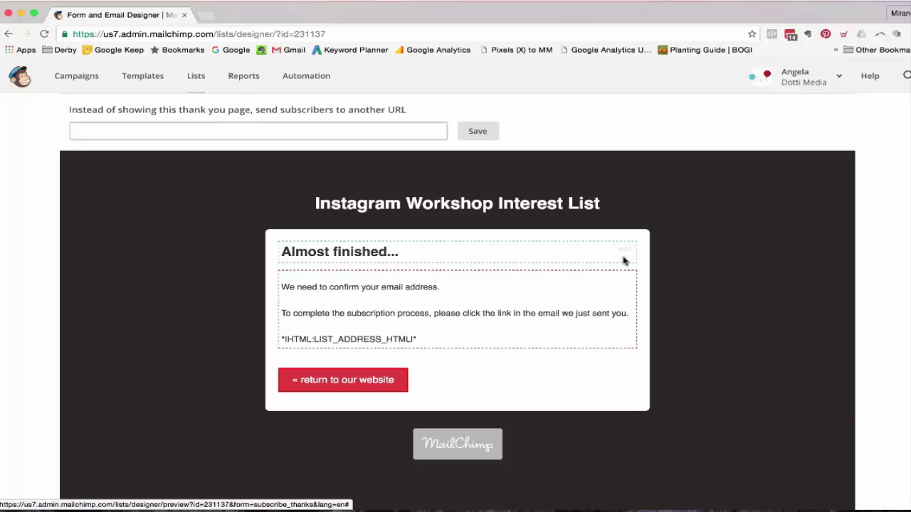
Step: Change the thank-you heading from 'Almost finished...' to 'Thanks for your interest!' and save
click(624, 251)
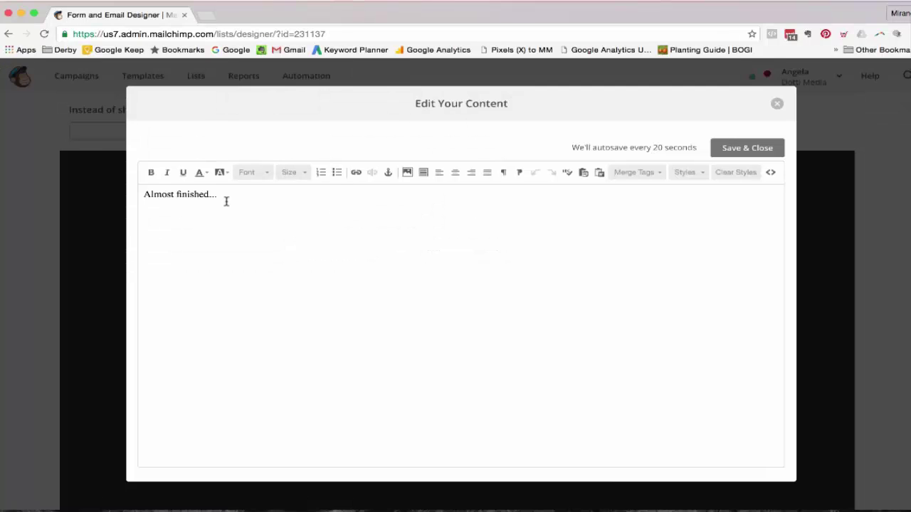
triple_click(216, 195)
text(Upcoming Worksh)
key(super+a)
text(Thanks for your interest!)
click(753, 148)
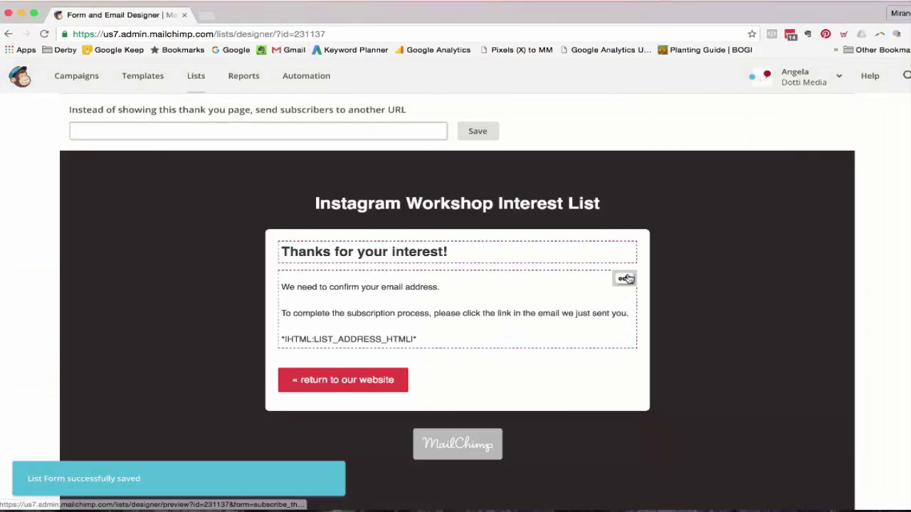
Step: Insert the Gold Coast and Brisbane workshop-dates sentence as a new first line of the thank-you body, and save
click(626, 277)
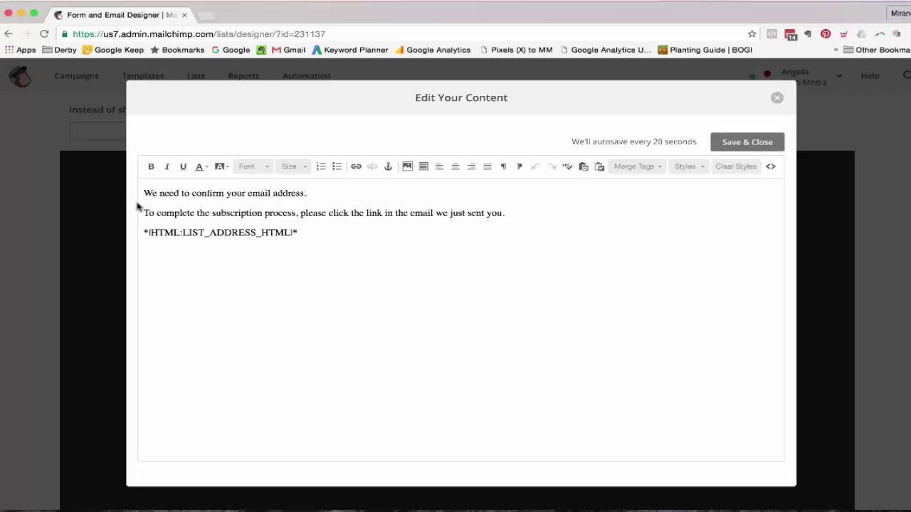
click(144, 193)
key(Return)
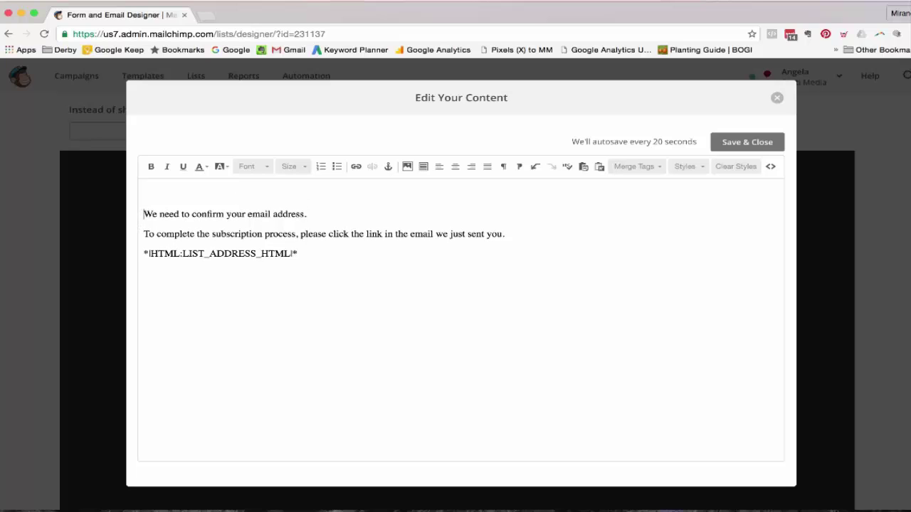
text(We have upcoming )
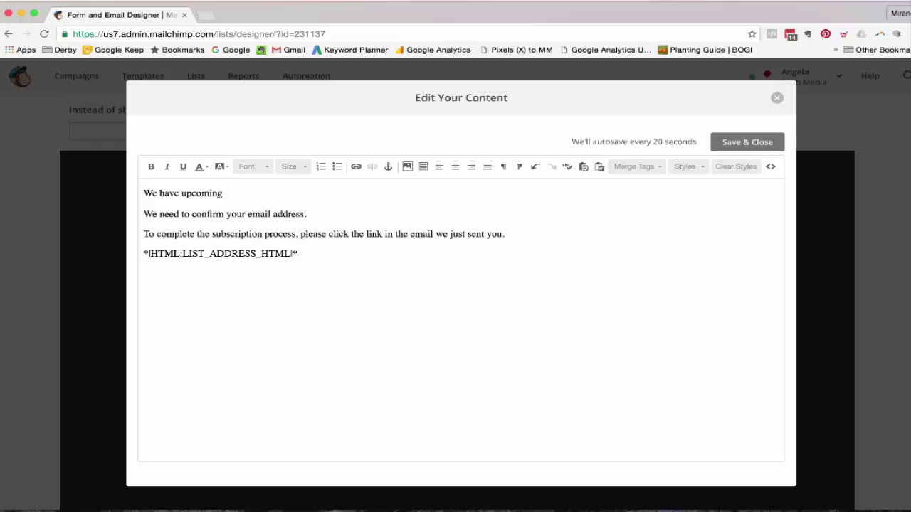
text(workshop dates in )
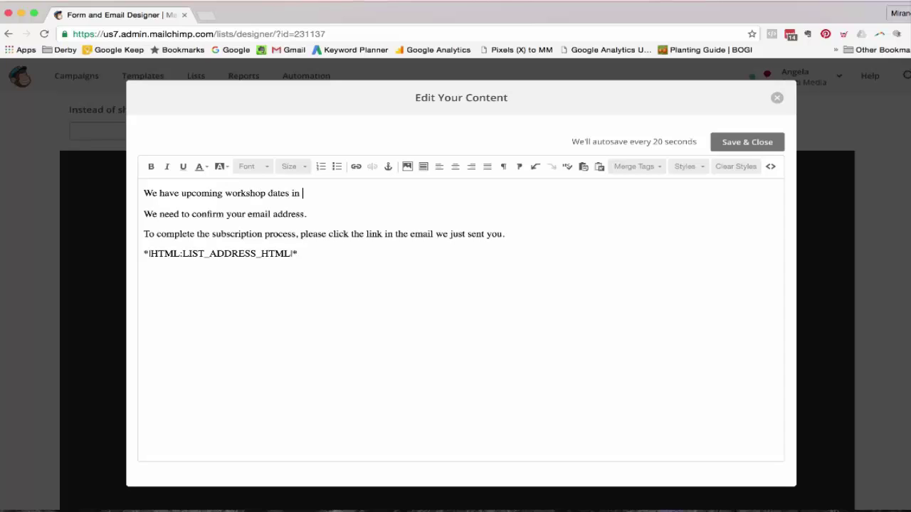
text(the Gold Coast and )
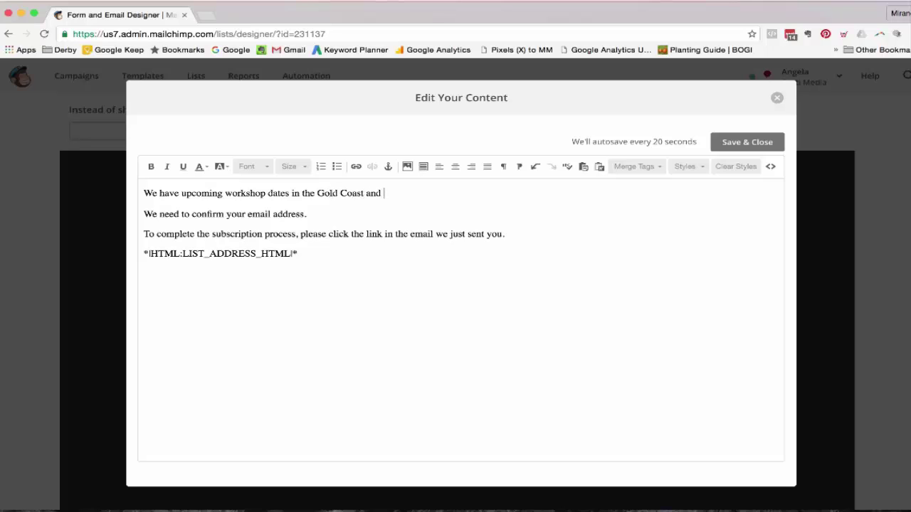
text(Brisbane, check your email f)
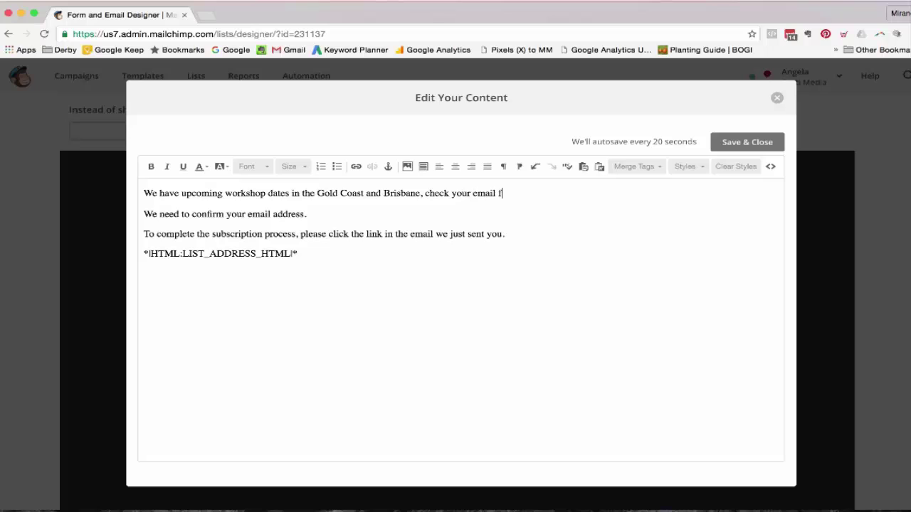
text(or more info!)
click(746, 142)
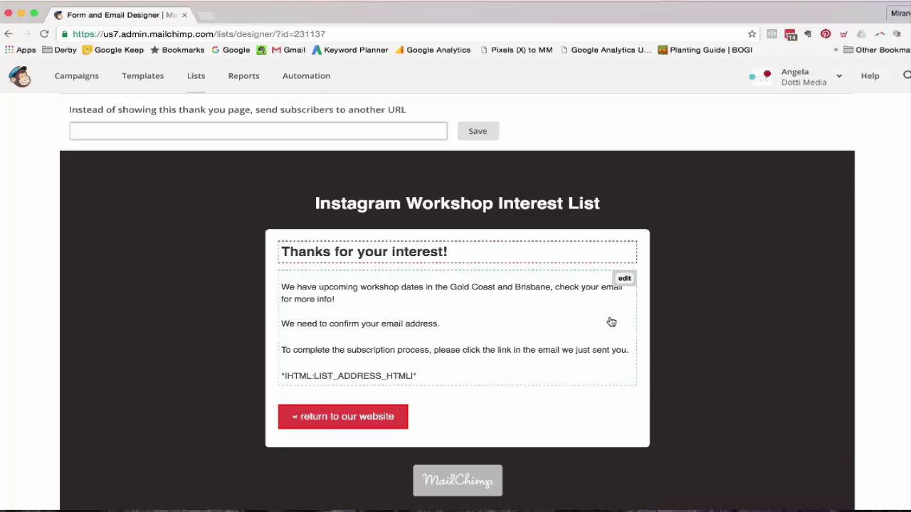
Step: Append 'to make sure you're not a robot' and delete 'the subscription process' from the body
click(624, 279)
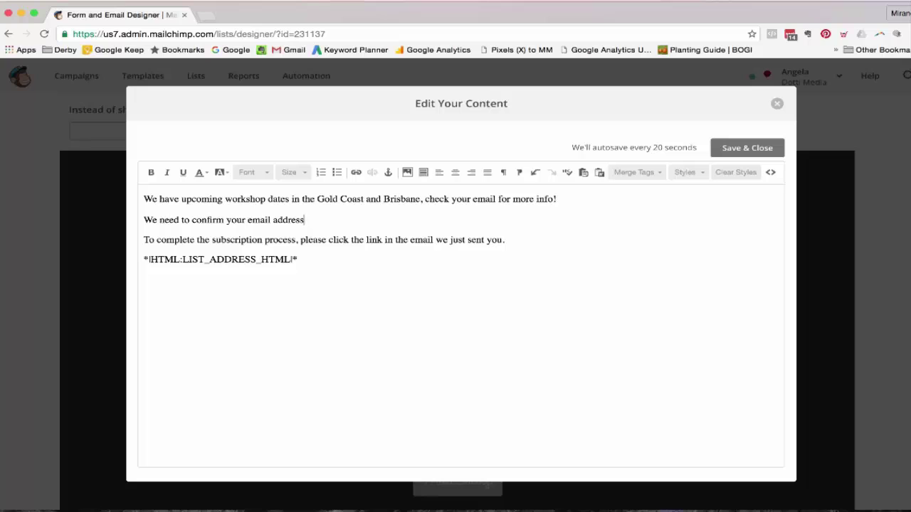
text(to make sure you're not a robot.)
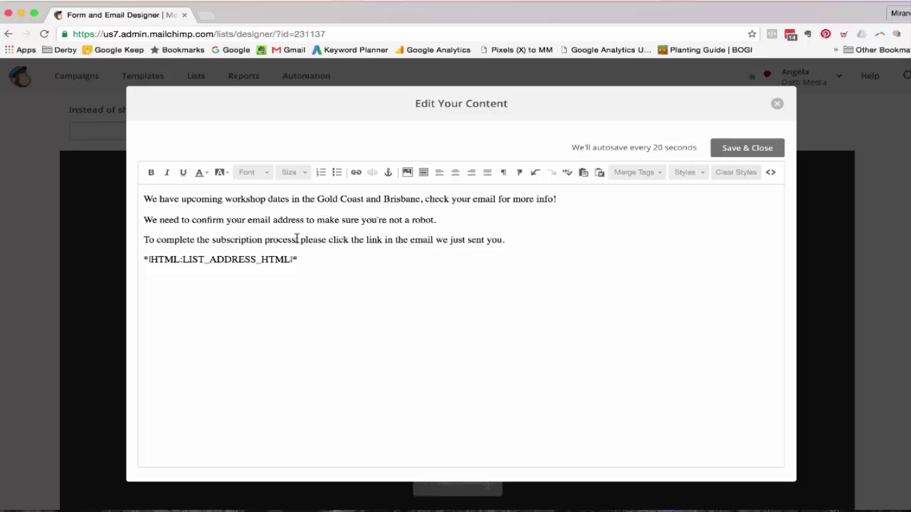
drag(295, 240, 196, 239)
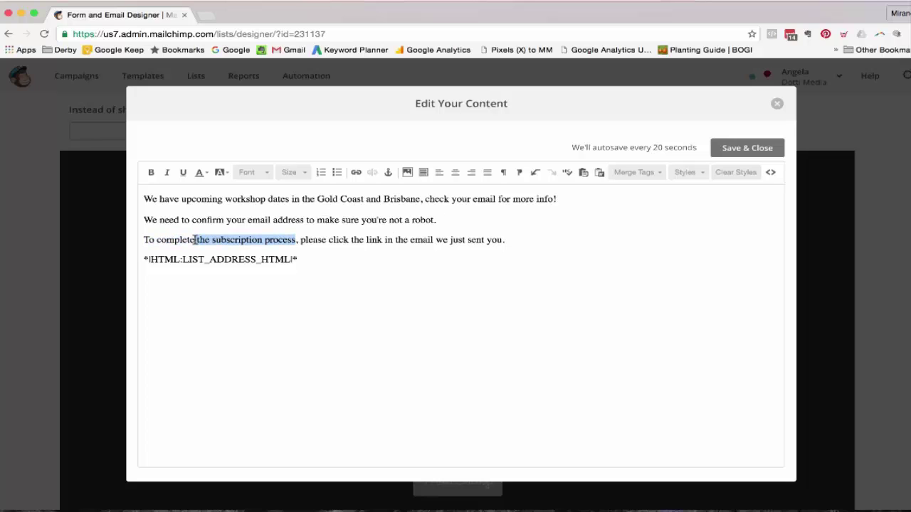
key(BackSpace)
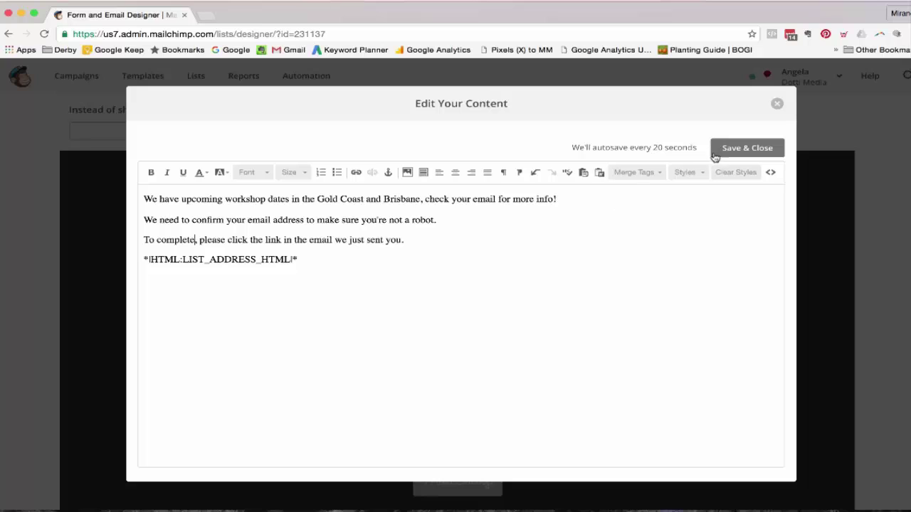
click(324, 259)
text(dottimedia)
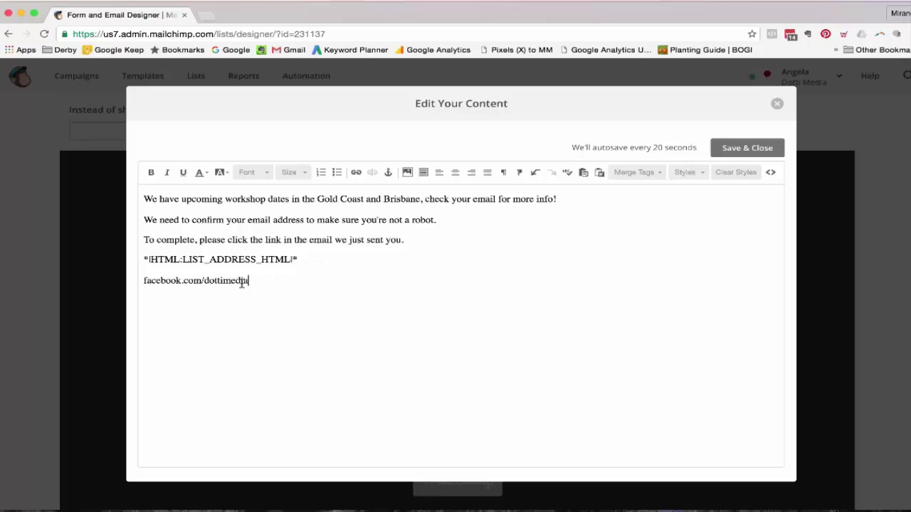
drag(248, 282, 140, 279)
key(ctrl+c)
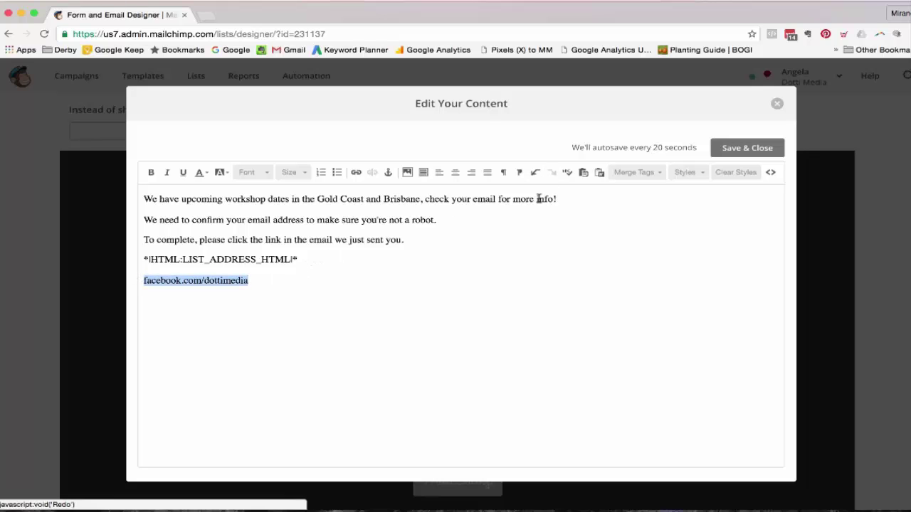
click(356, 172)
text(h)
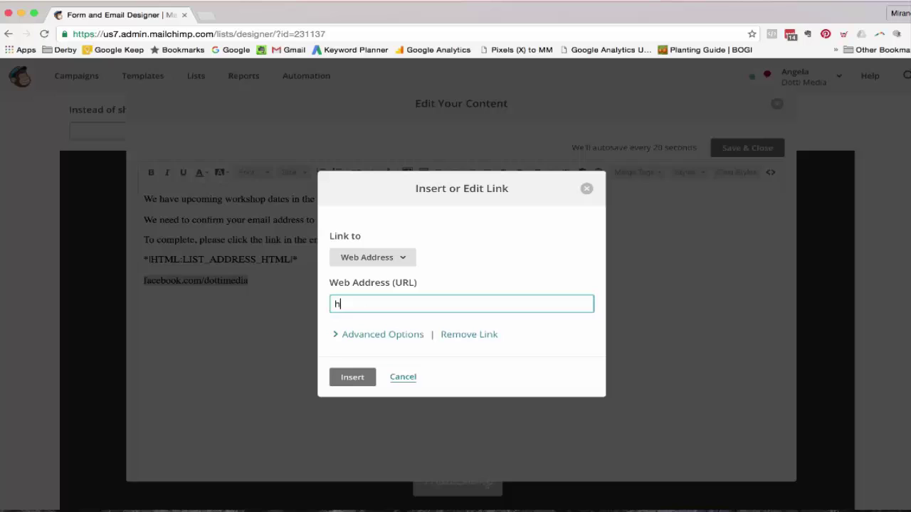
text(ttp://)
key(ctrl+v)
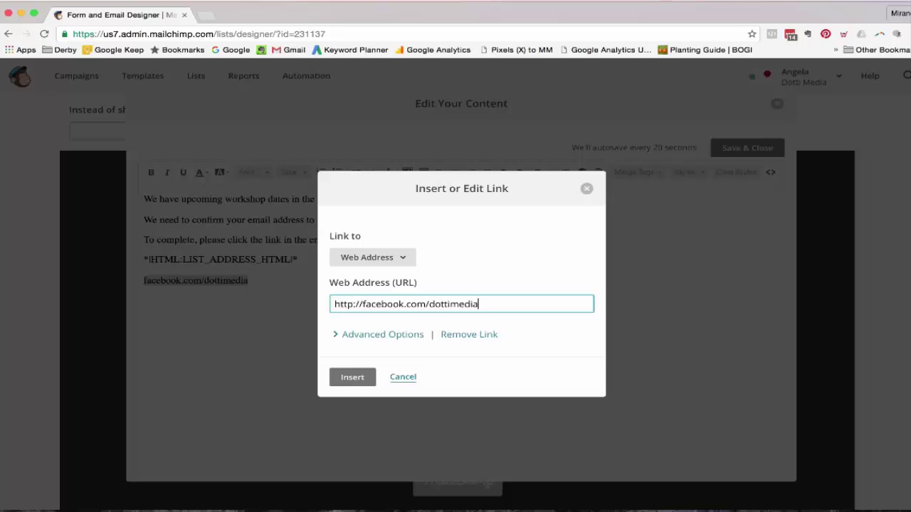
click(353, 377)
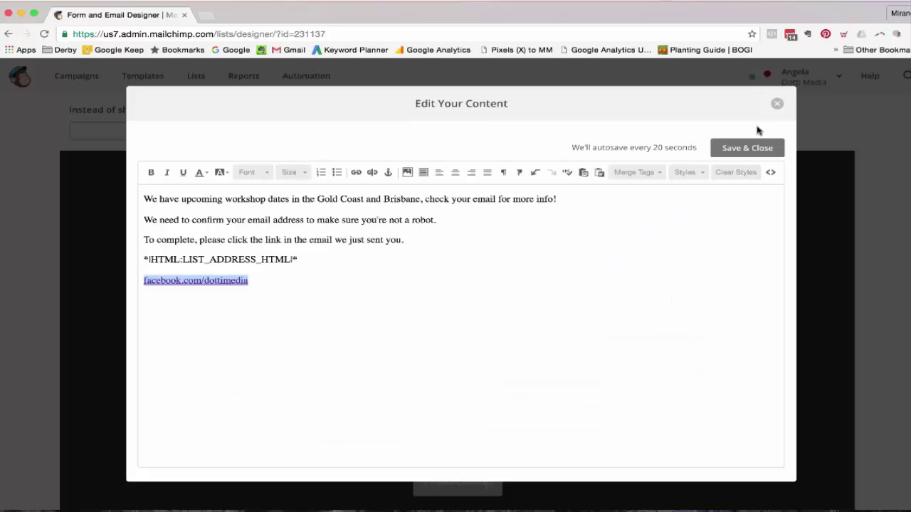
click(763, 148)
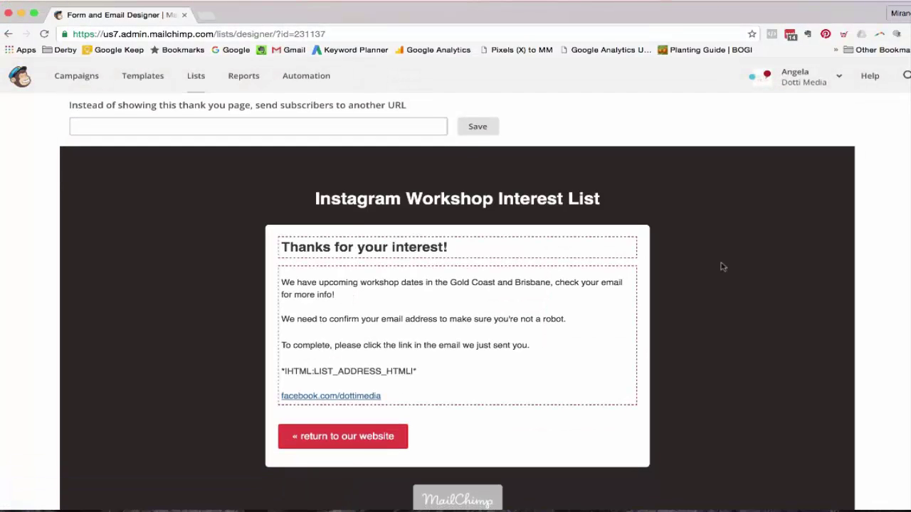
scroll(722, 267, down, 1)
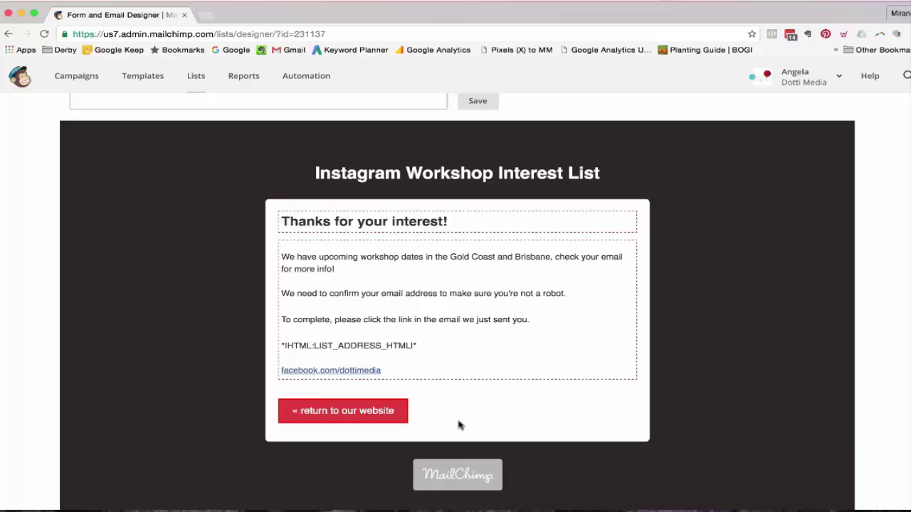
scroll(460, 423, up, 5)
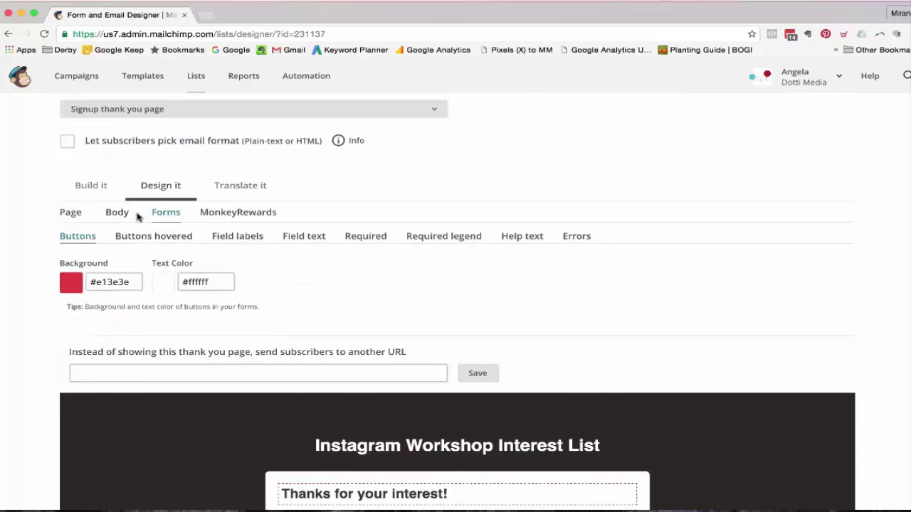
scroll(366, 321, up, 1)
click(335, 128)
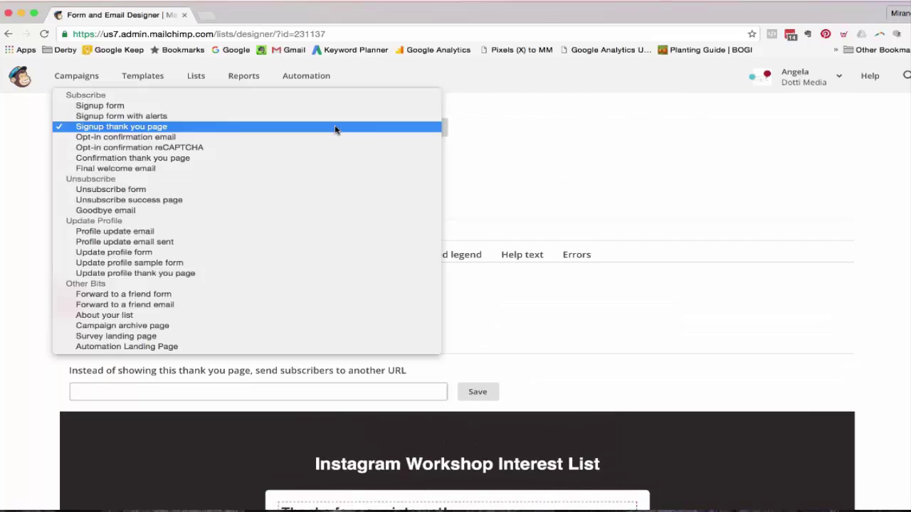
click(337, 139)
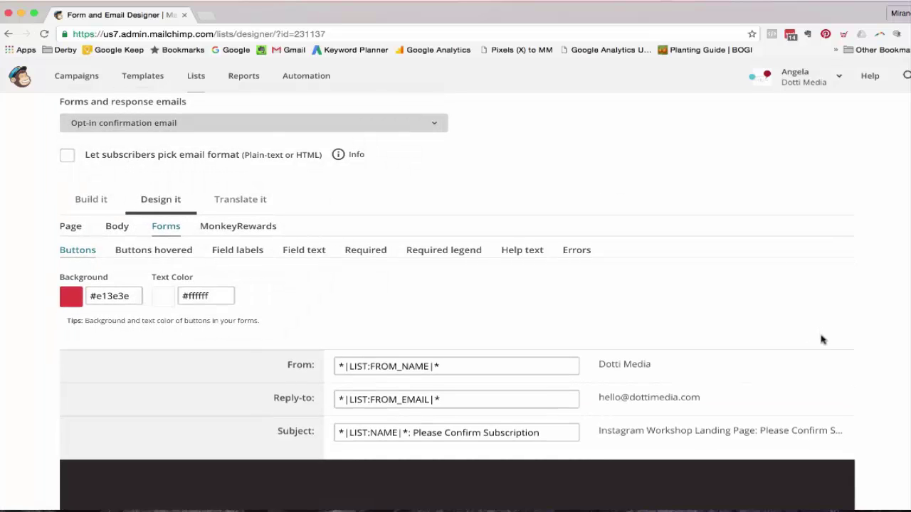
scroll(795, 375, down, 1)
scroll(795, 375, down, 2)
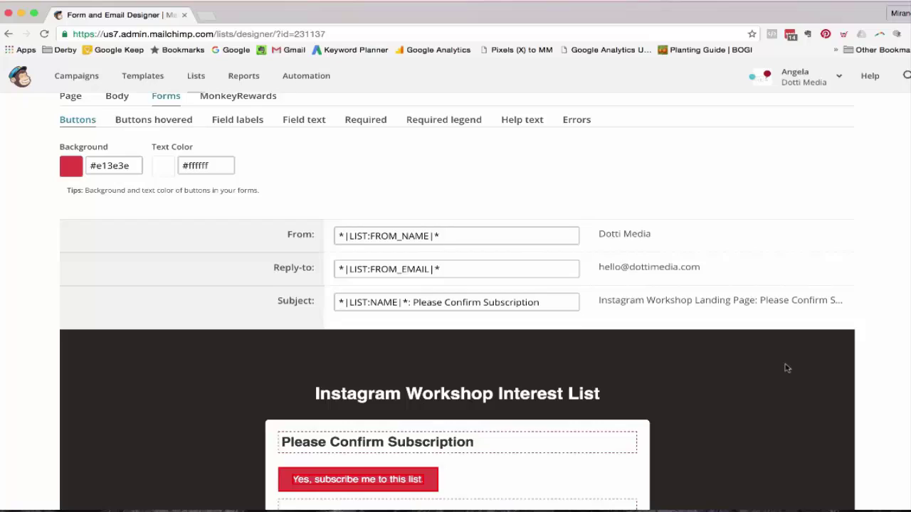
scroll(787, 368, down, 2)
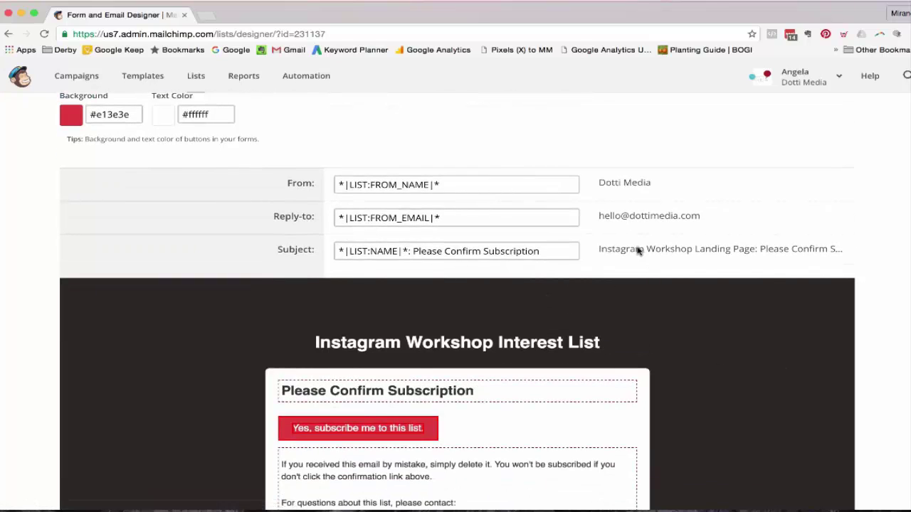
scroll(639, 253, down, 1)
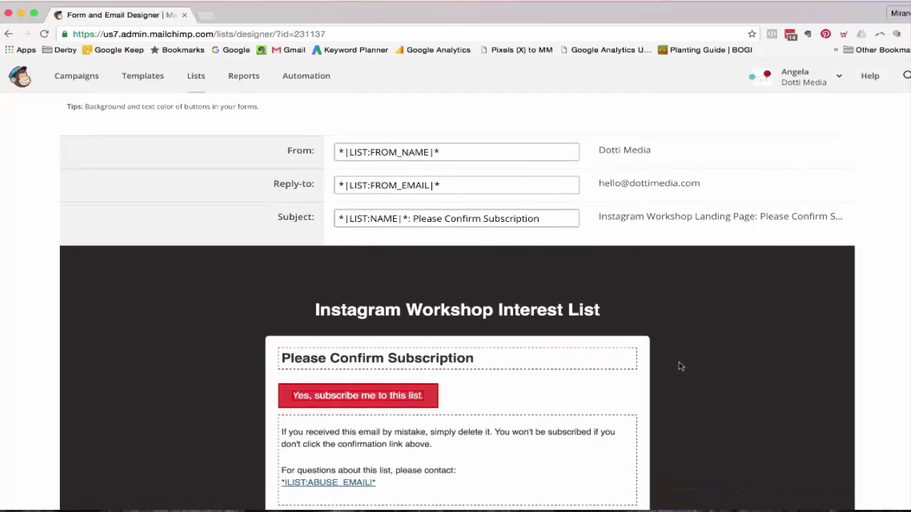
scroll(668, 375, down, 1)
mouse_move(620, 332)
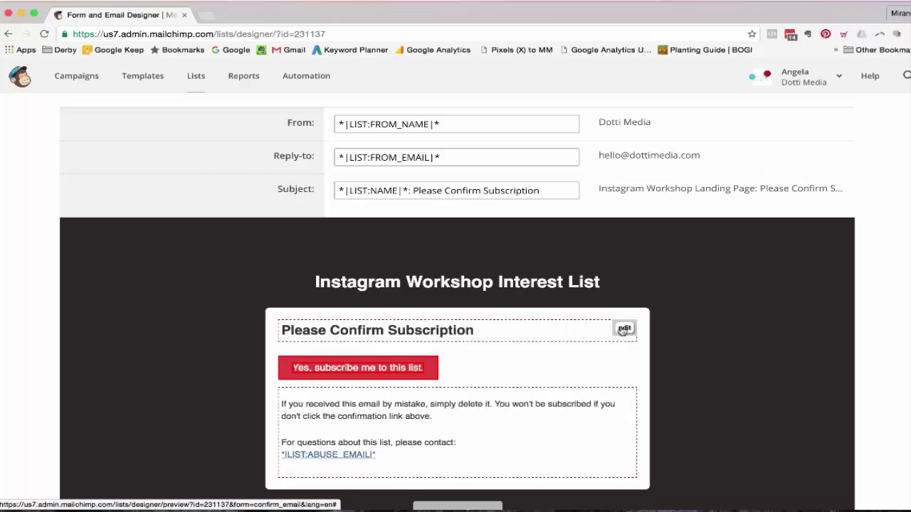
scroll(710, 367, down, 3)
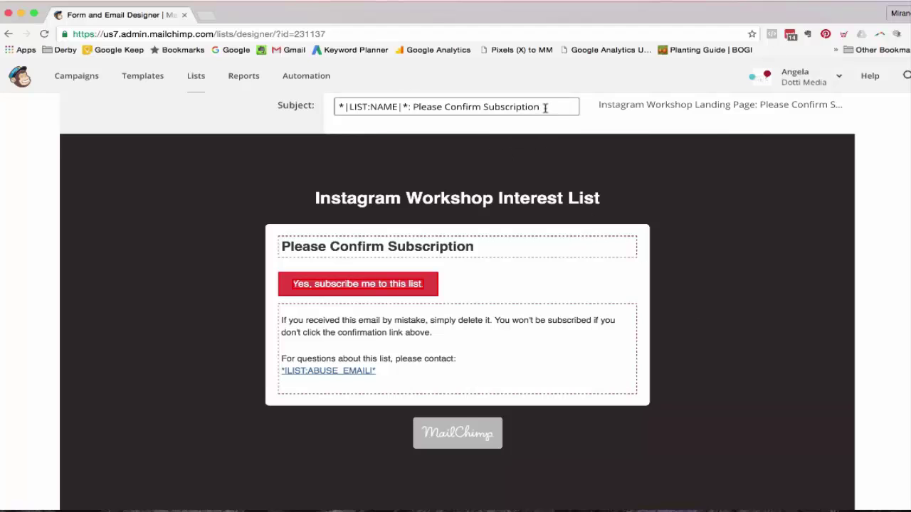
Step: Replace the list-name subject wording of the opt-in confirmation email with 'You're almost there!'
drag(545, 107, 336, 108)
scroll(401, 185, up, 1)
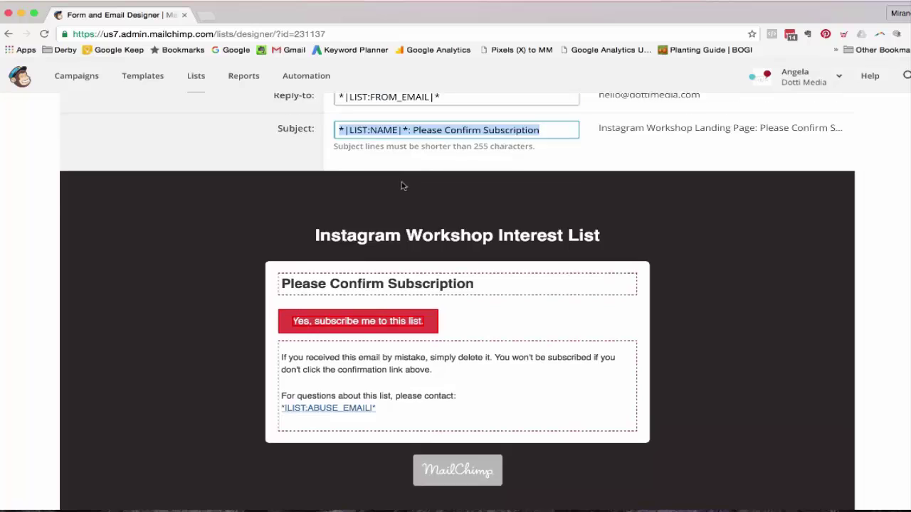
scroll(401, 186, up, 2)
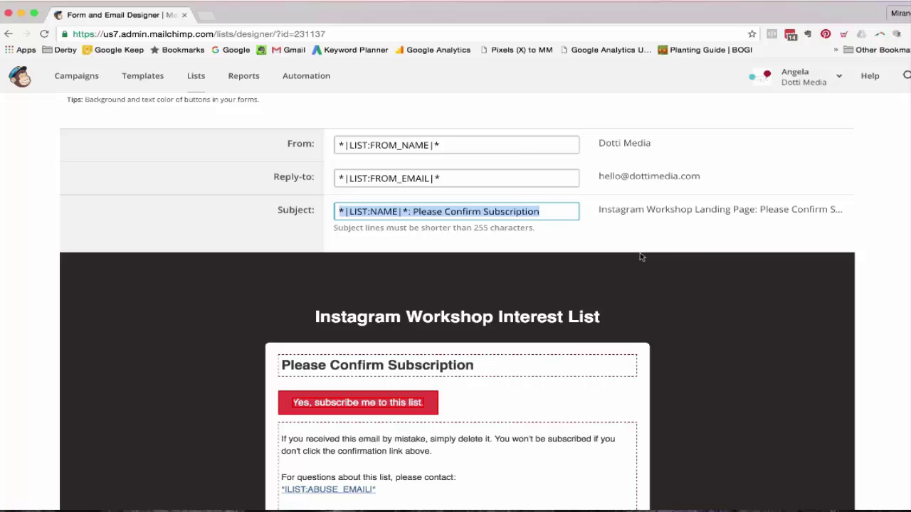
text(Insta)
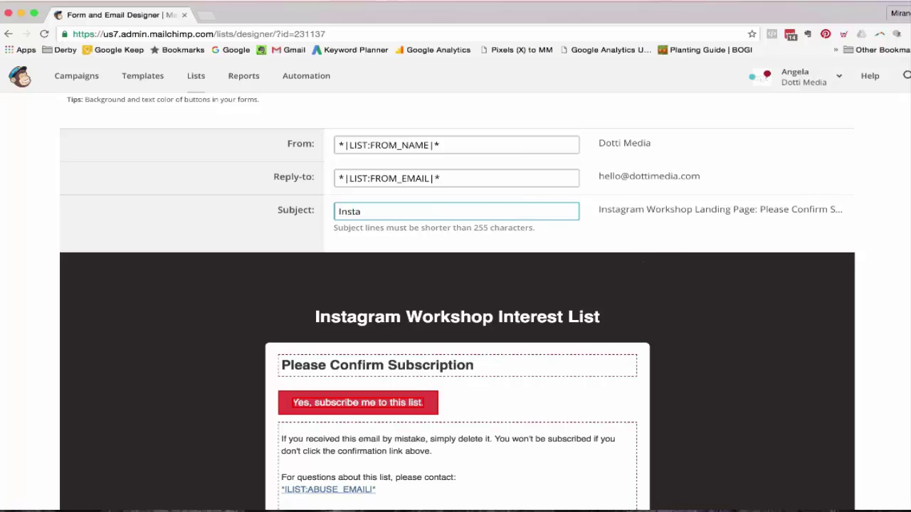
text(gram Tips)
drag(412, 205, 298, 192)
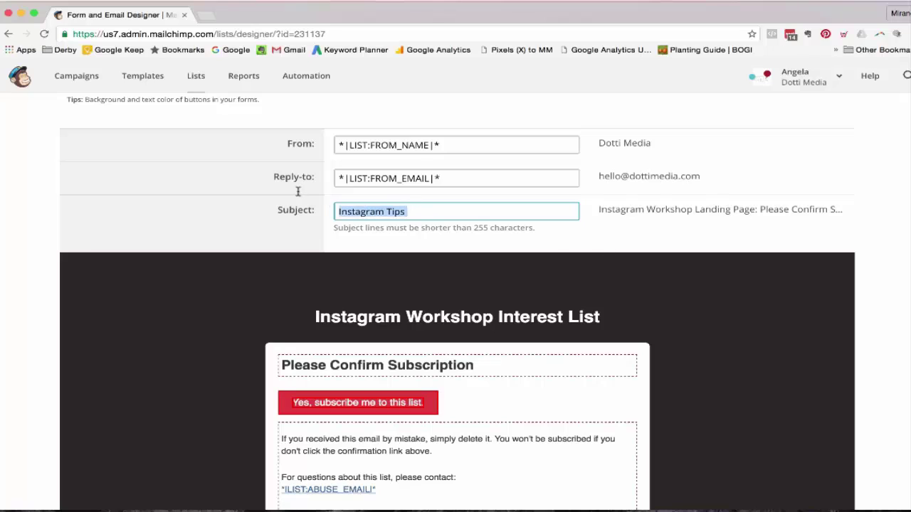
text(T)
text(ou're alm)
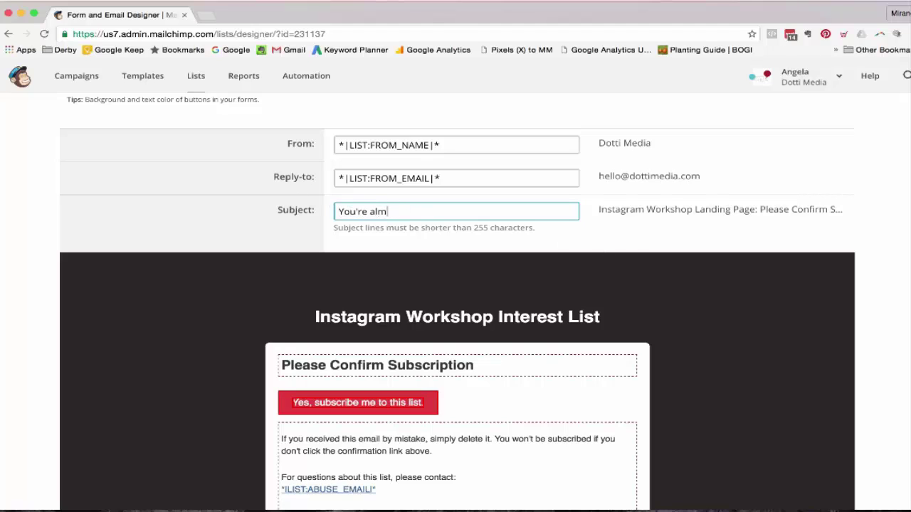
text(ost there!)
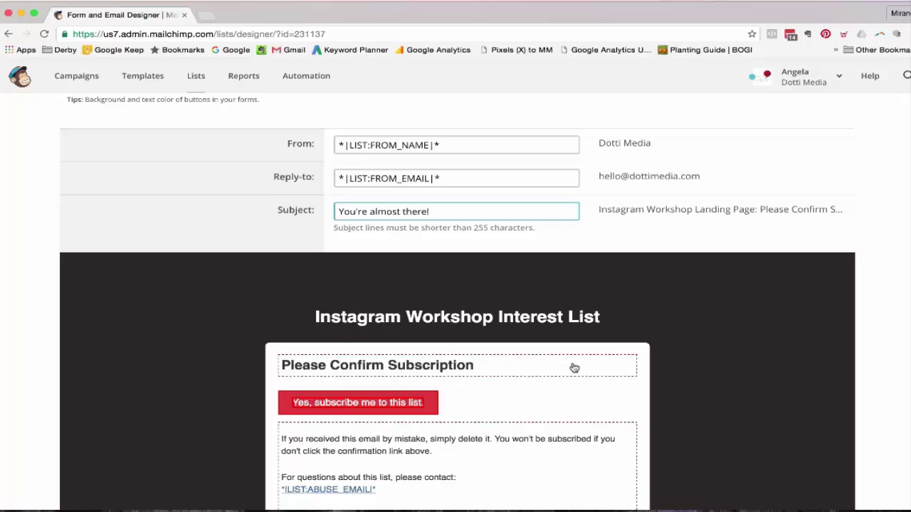
scroll(562, 372, down, 1)
scroll(600, 447, down, 1)
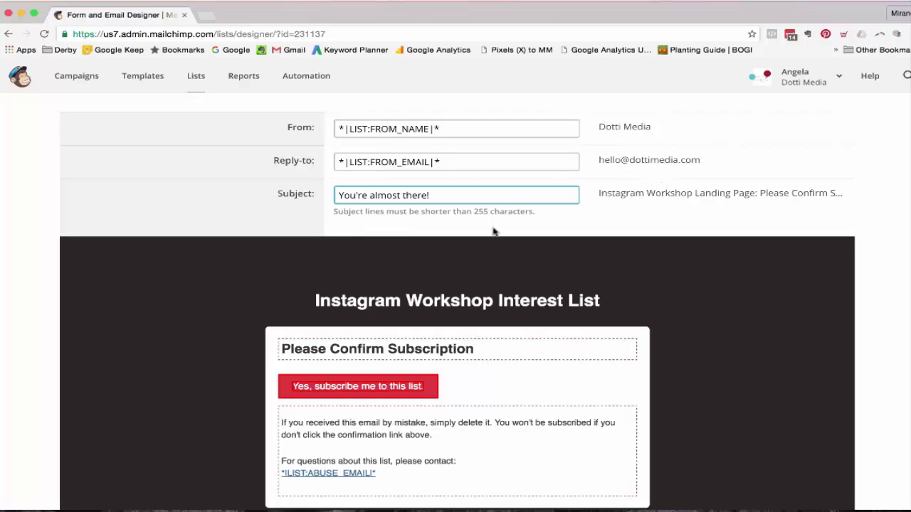
scroll(652, 303, down, 2)
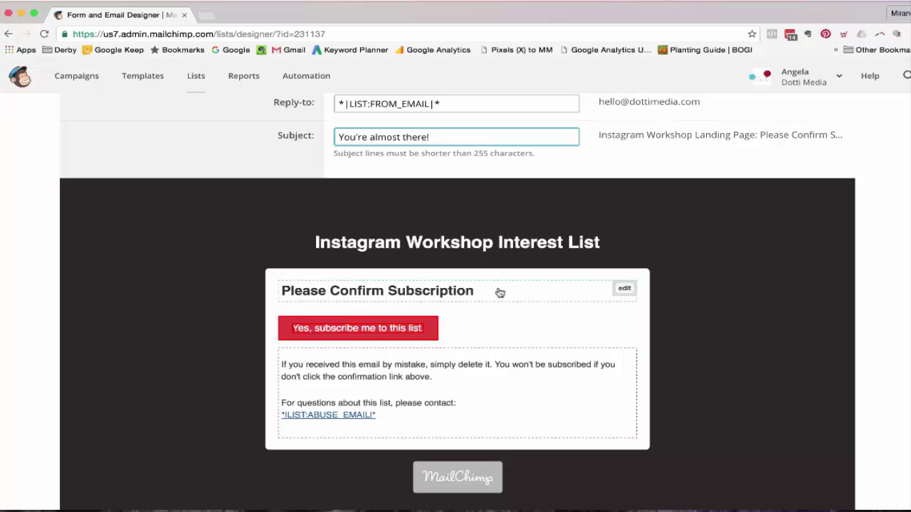
Step: Change the heading to 'Yay! We're so happy to have you as part of our Dotti Family!' and save
click(625, 289)
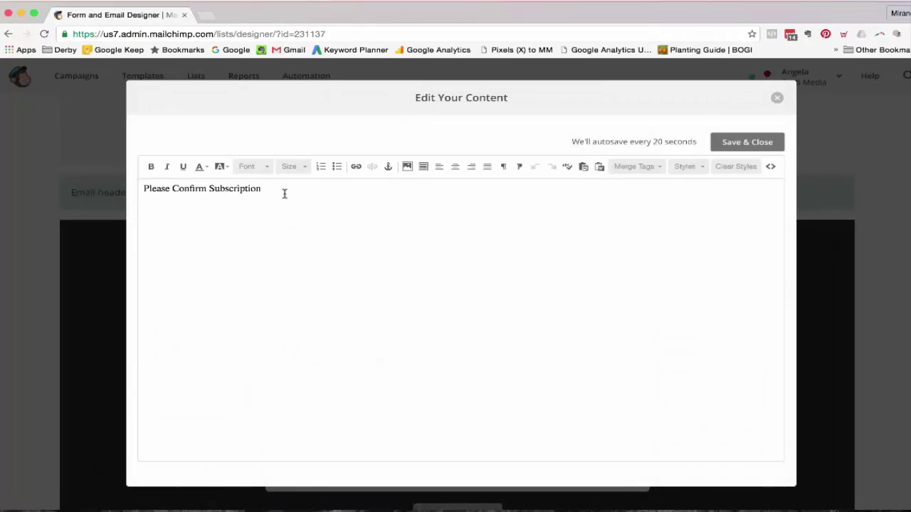
drag(284, 193, 140, 178)
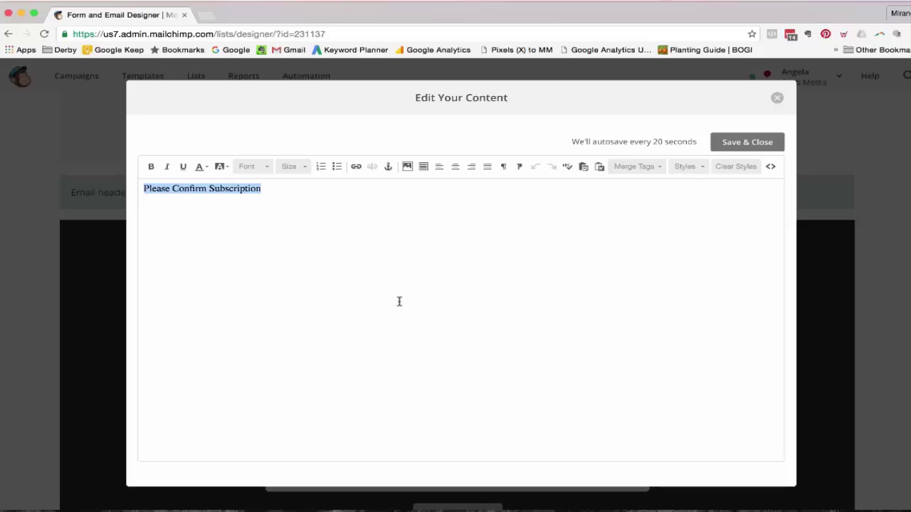
text(Yay!)
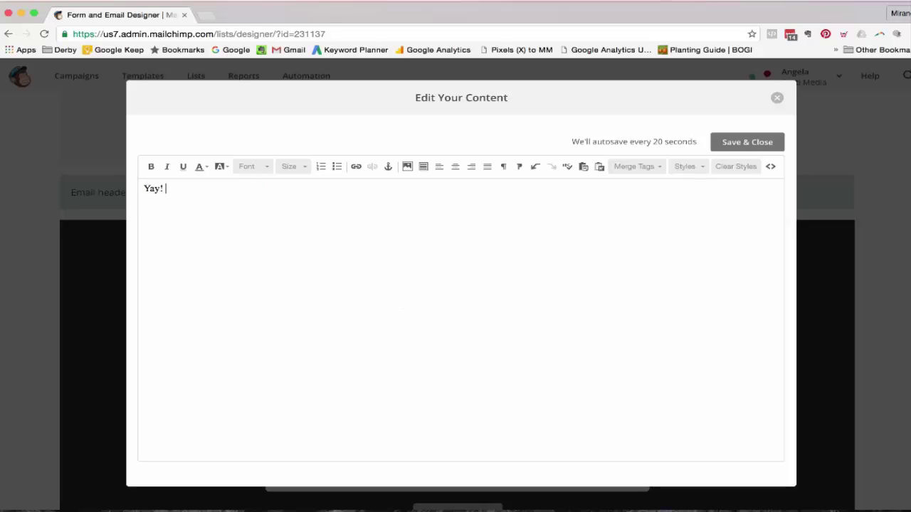
text( We're so happy to have you as part of our)
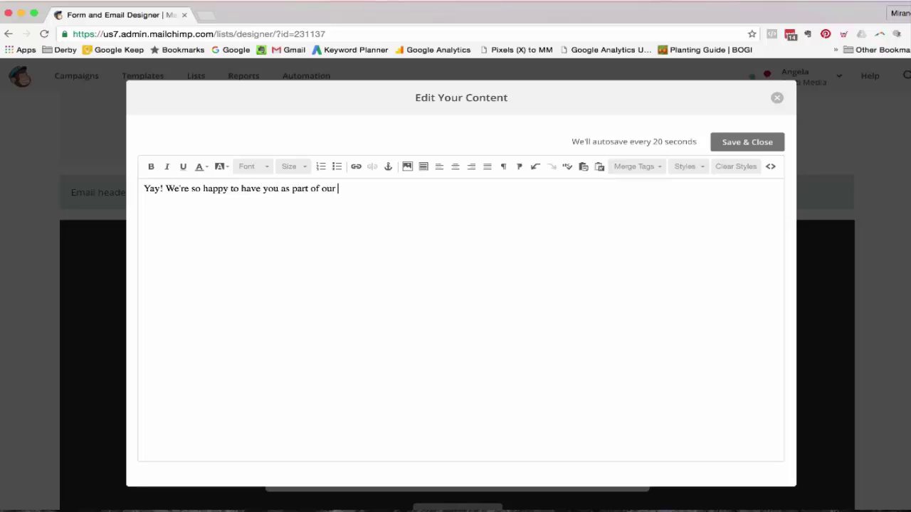
text( Dotti Fam)
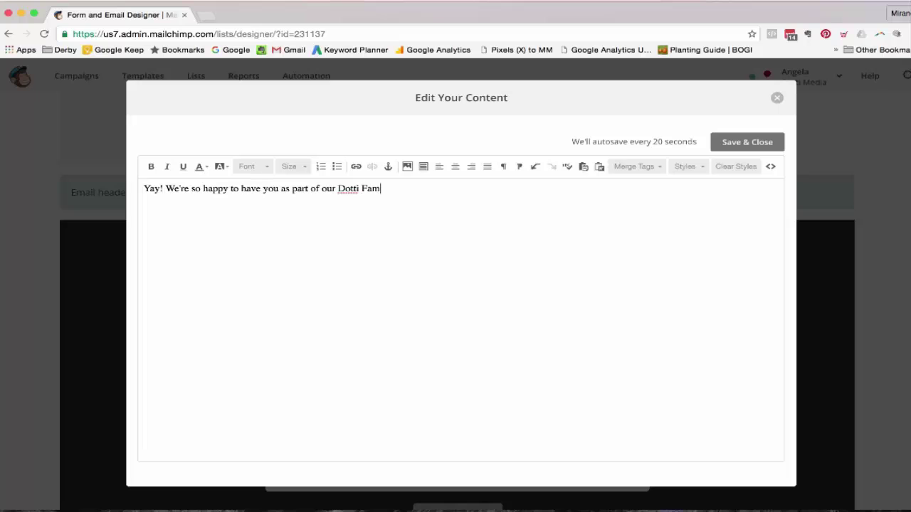
text(ily!)
click(755, 146)
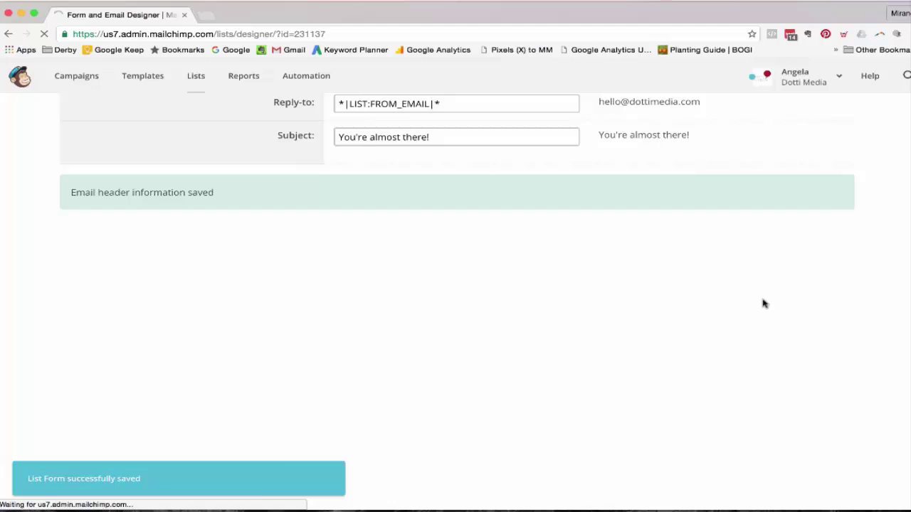
scroll(711, 405, down, 1)
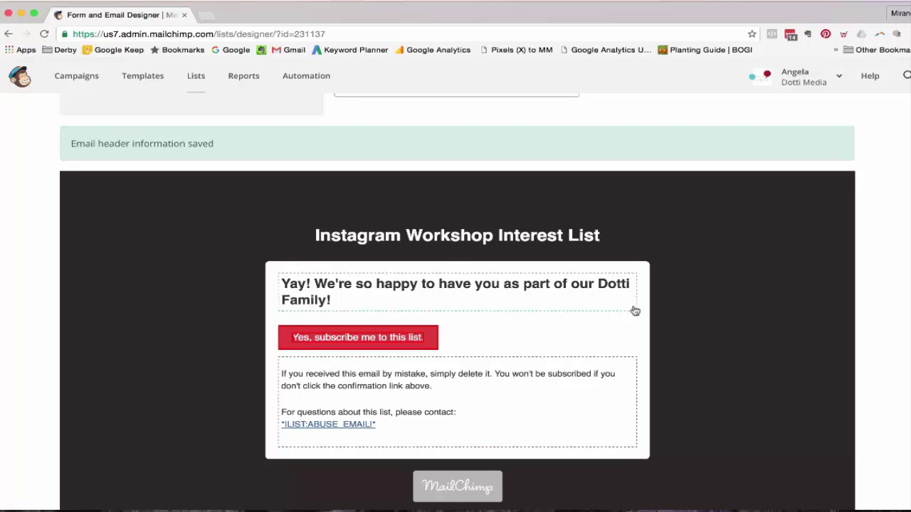
Step: Remove the opening 'Yay!' from the heading and save again
click(622, 281)
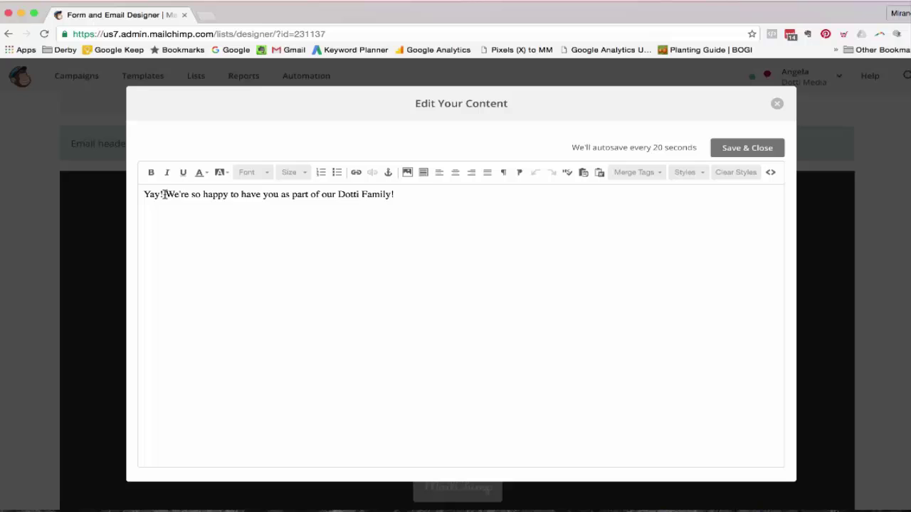
drag(165, 195, 83, 183)
key(BackSpace)
click(747, 148)
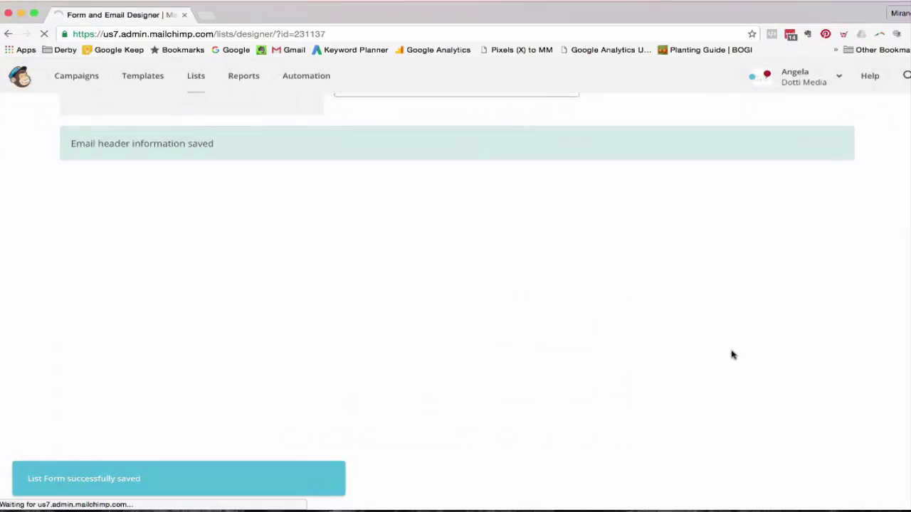
scroll(709, 352, down, 1)
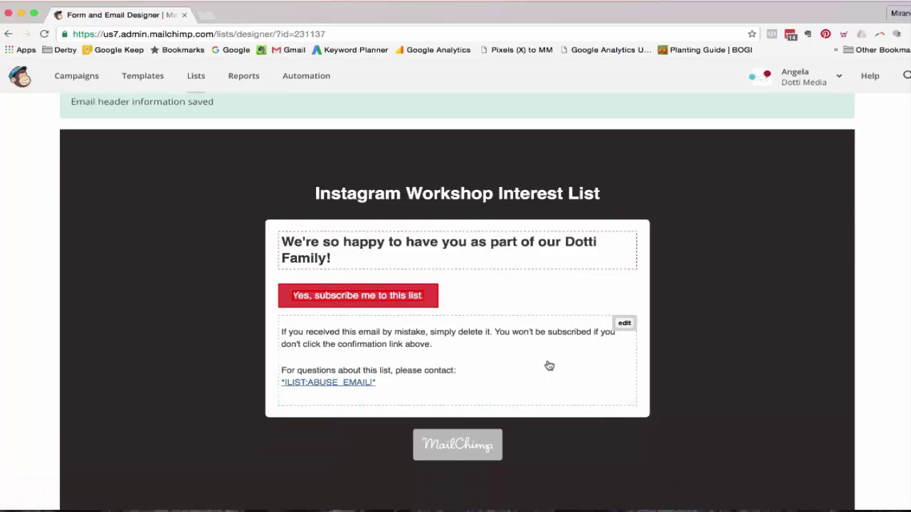
scroll(547, 367, down, 1)
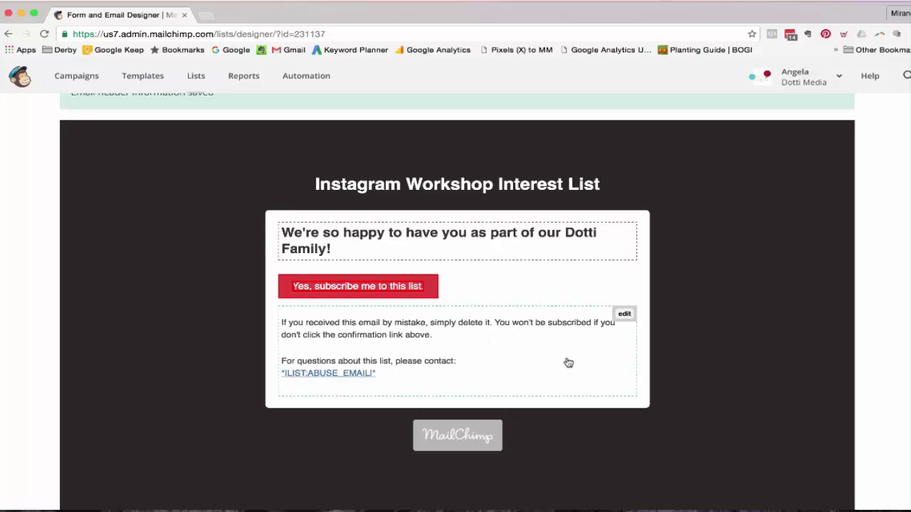
scroll(566, 363, up, 3)
Step: Switch the form designer to the Confirmation thank you page
scroll(555, 356, up, 5)
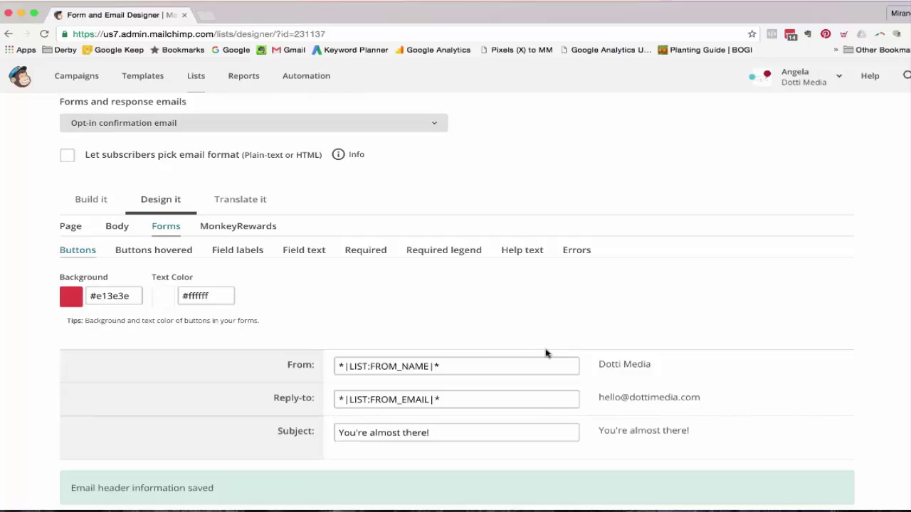
click(133, 126)
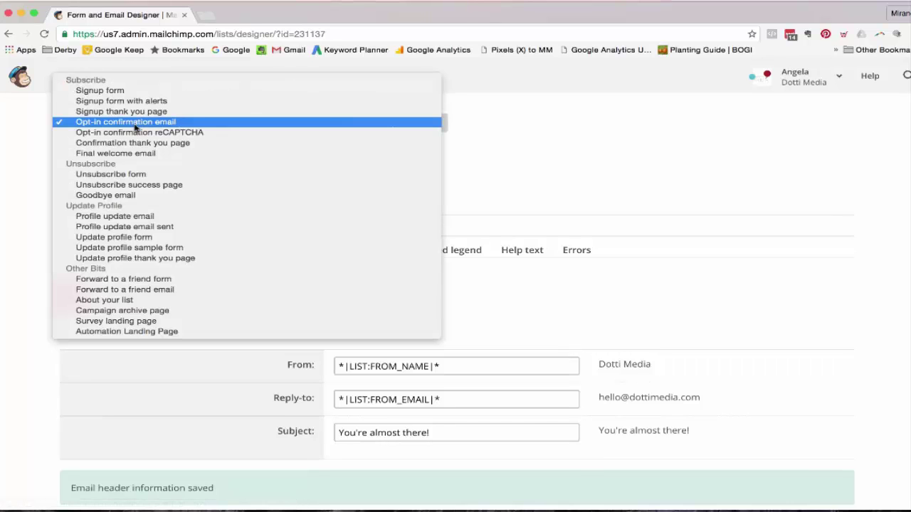
click(136, 143)
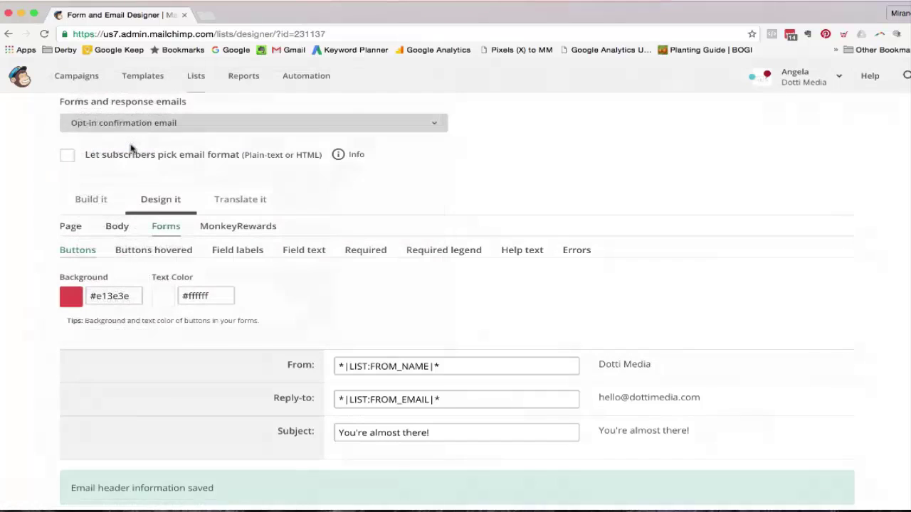
click(341, 124)
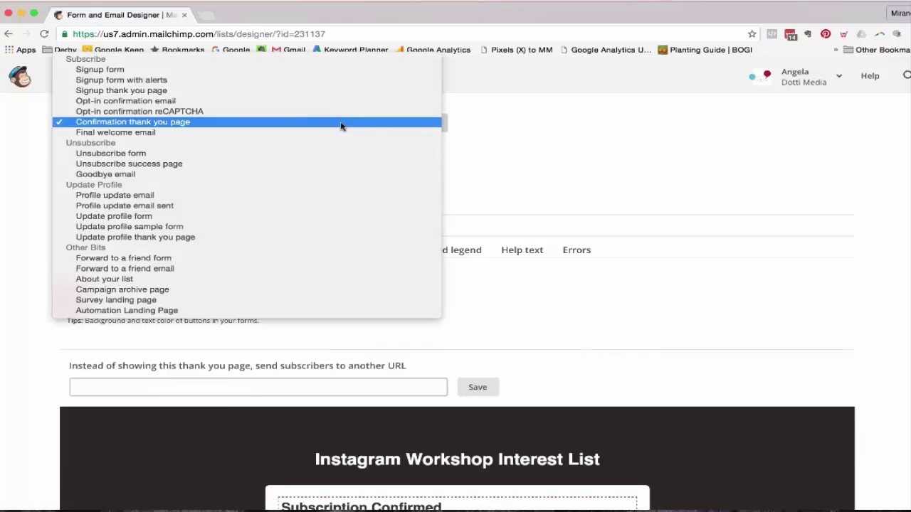
click(756, 238)
scroll(765, 263, down, 5)
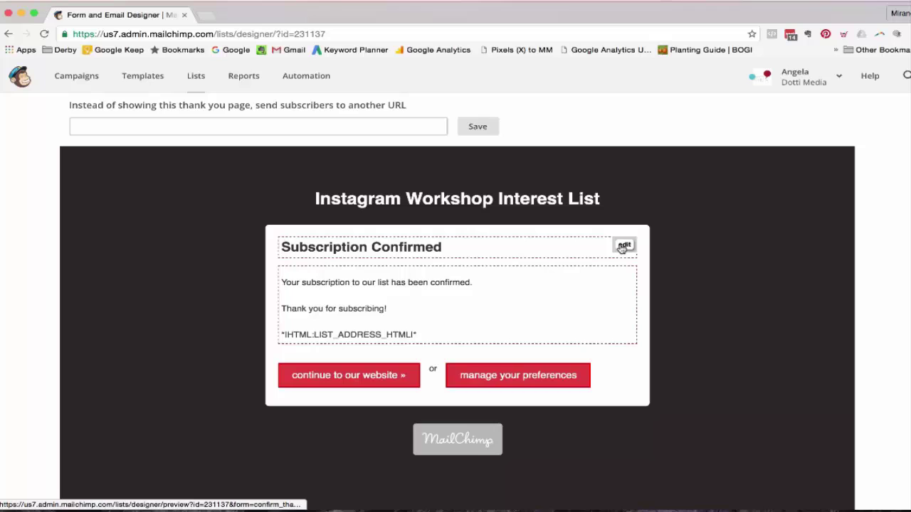
Step: Replace the page heading with 'You're now on our Instagram Workshop List!', centre it, and save
click(621, 247)
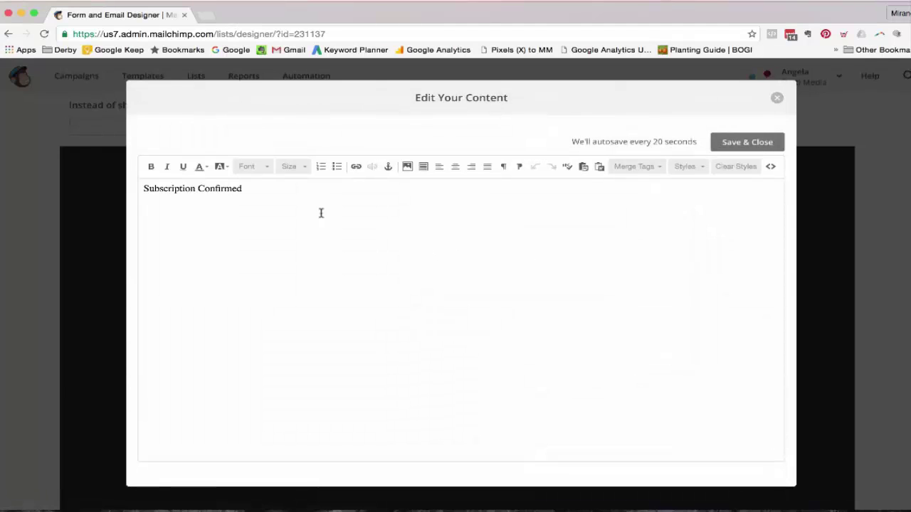
key(super+a)
text(You're not)
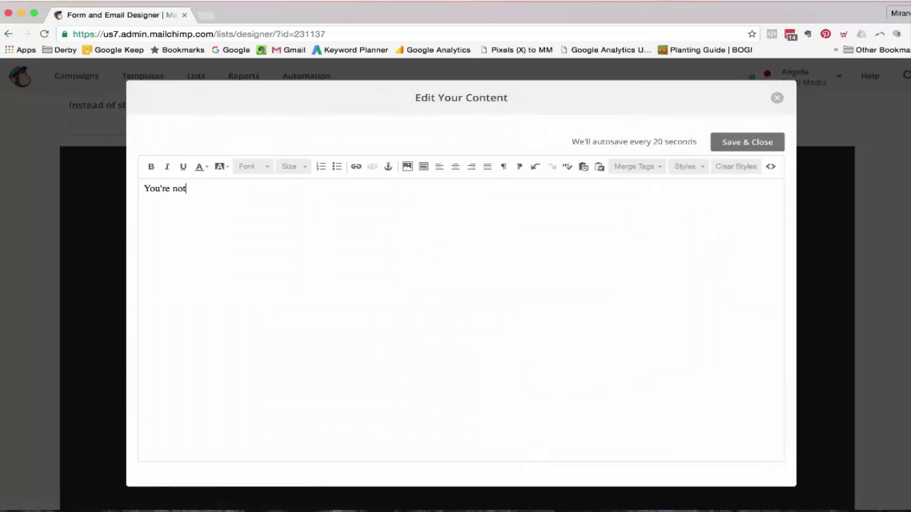
text( on our list)
text(Instagrma)
text( Workshop List!)
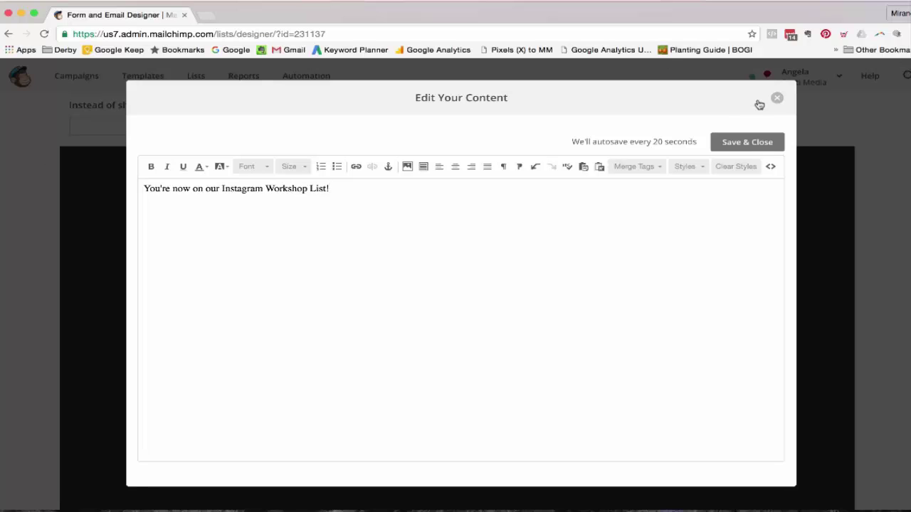
click(455, 168)
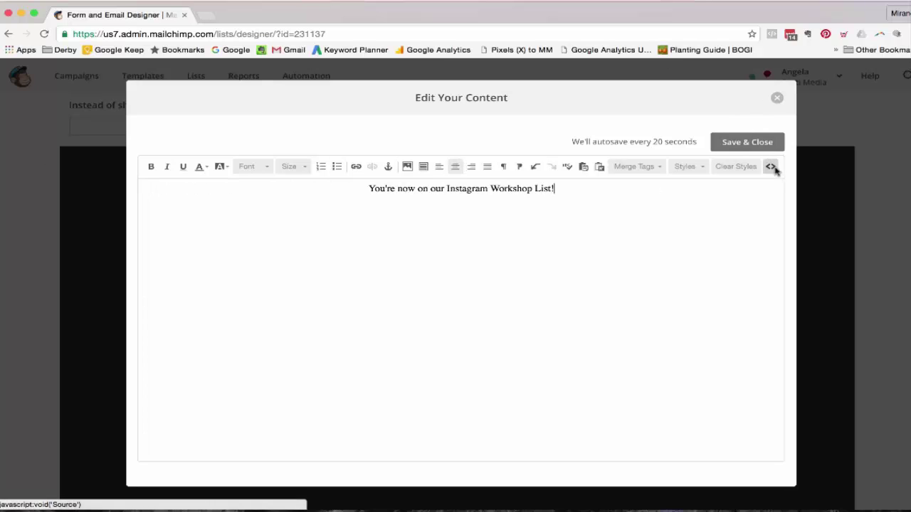
click(760, 146)
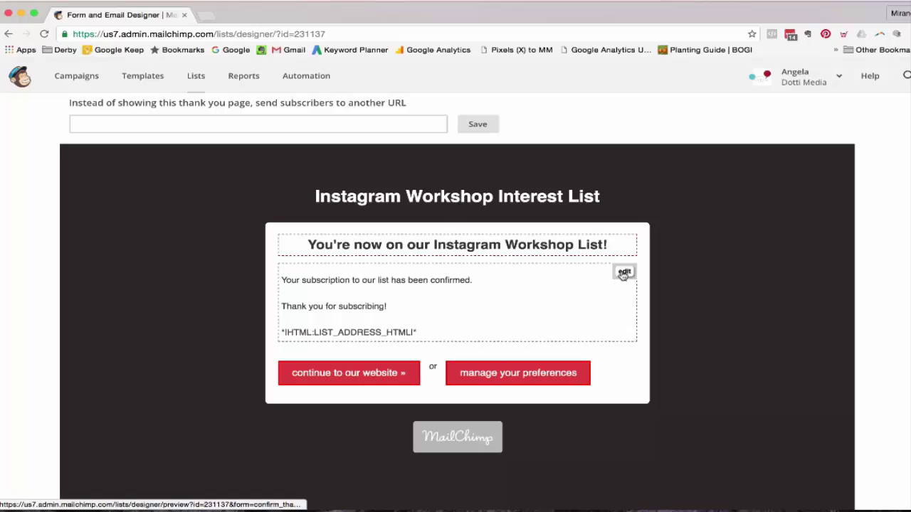
Step: Replace the first sentence with 'You're on your way to becoming an Instagram Pro! Check your email for our latest workshop dates'
click(624, 273)
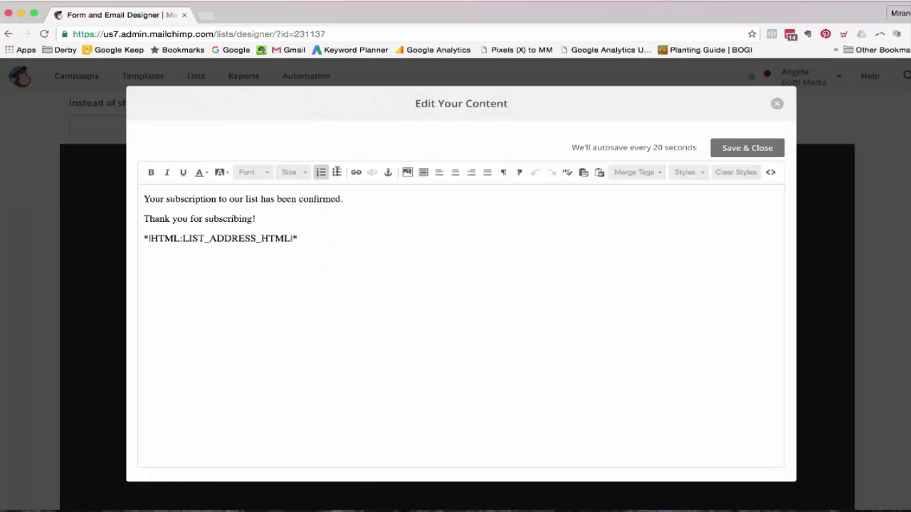
drag(357, 198, 161, 199)
text('re on)
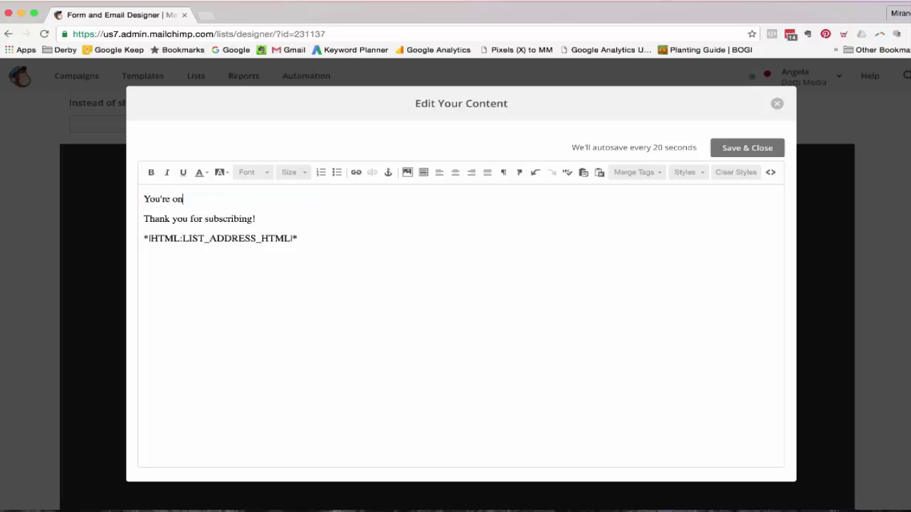
text( your way to becoming an Instagram )
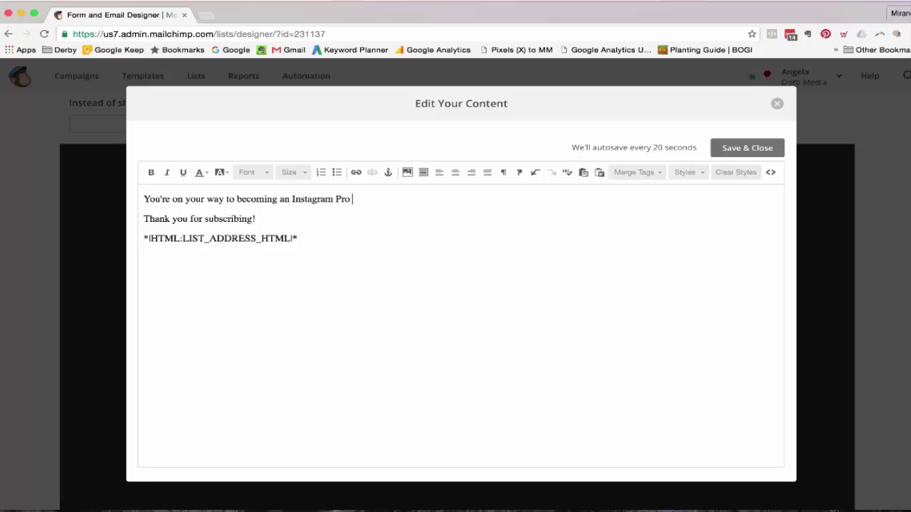
text(Pro! Chekc yo)
key(BackSpace)
key(BackSpace)
key(BackSpace)
text(ck your email )
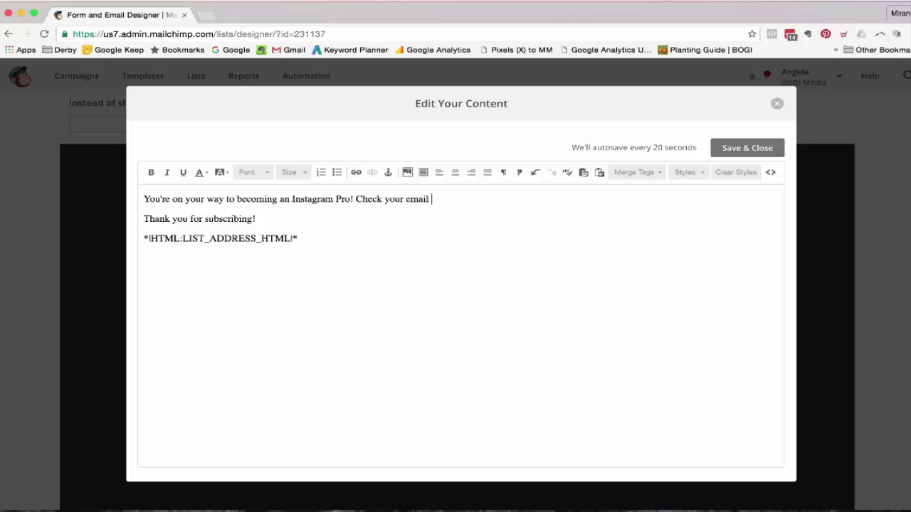
text(for our latest workshop dates.)
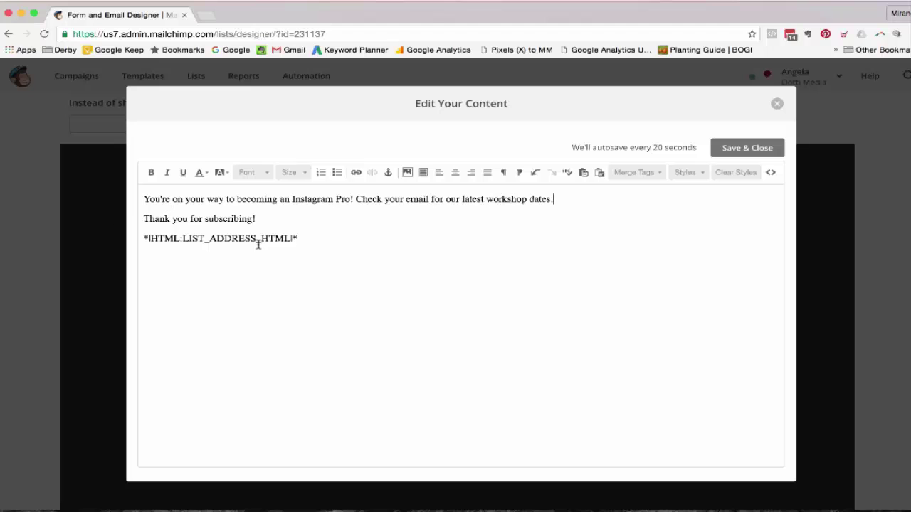
Step: Delete the 'Thank you for subscribing!' line and save the message
drag(284, 222, 103, 205)
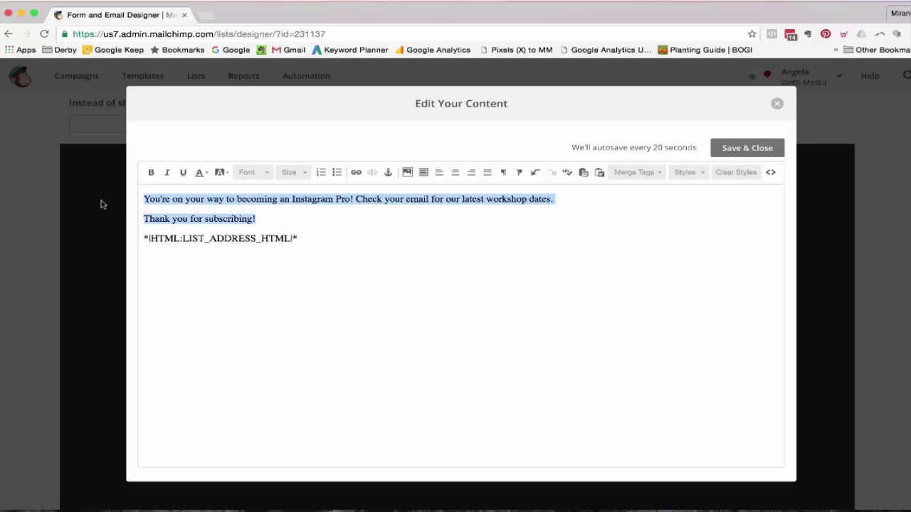
triple_click(221, 223)
key(BackSpace)
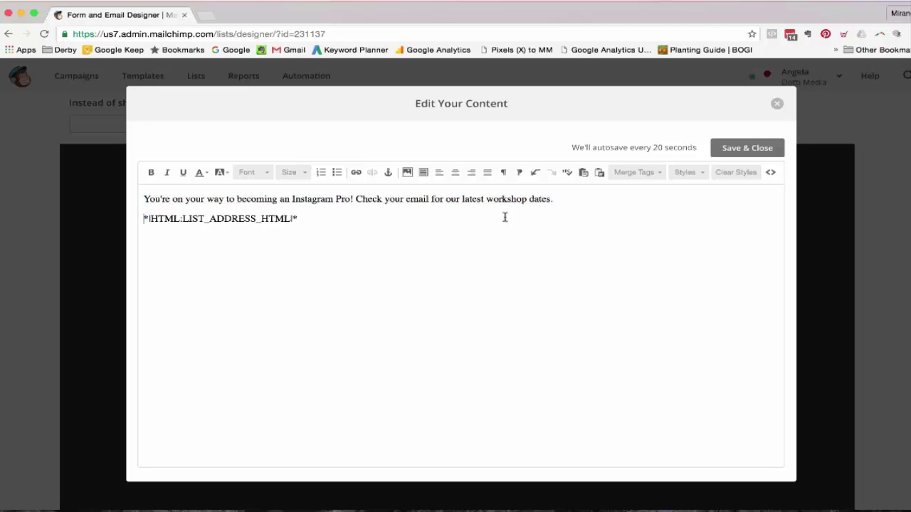
click(736, 152)
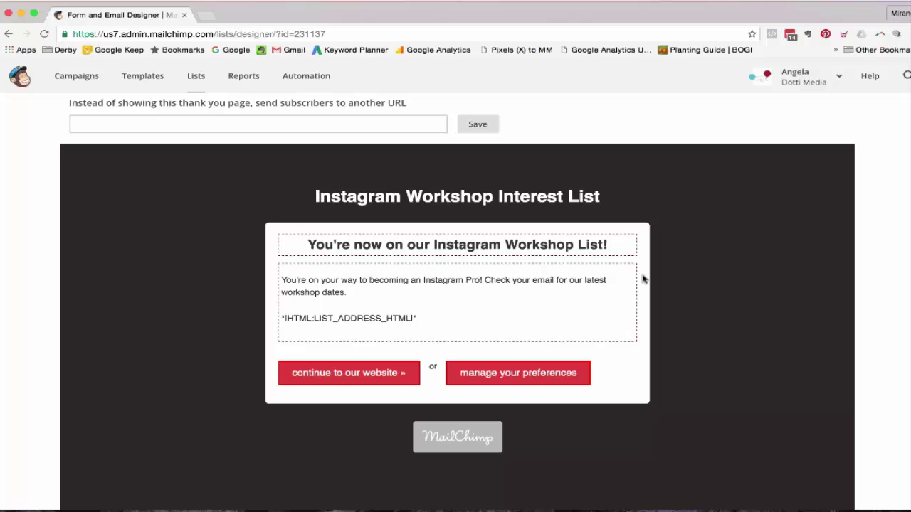
scroll(224, 294, up, 5)
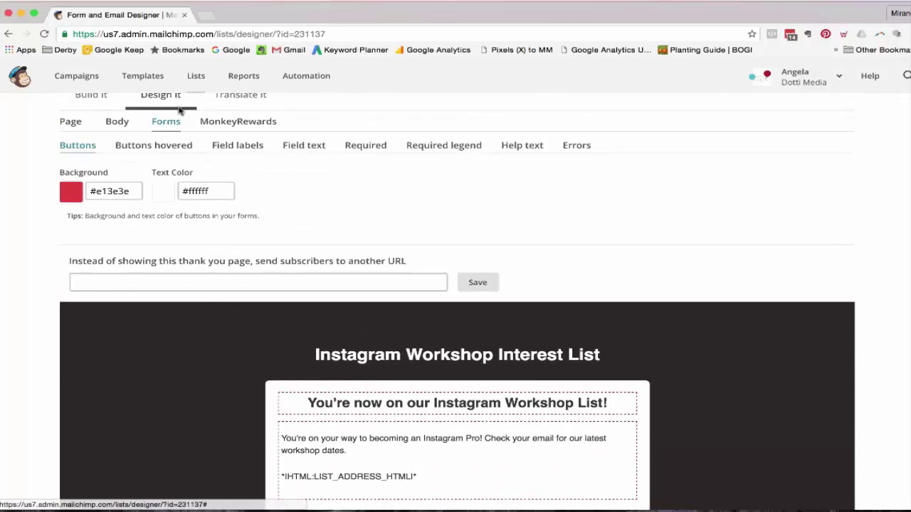
scroll(171, 126, up, 6)
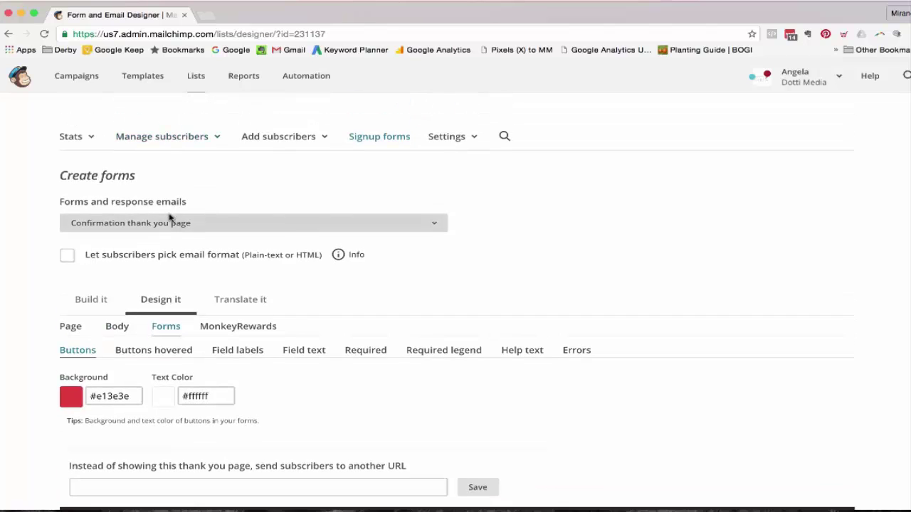
Step: Switch to the Final welcome email and scroll through its fields and confirmation message preview
click(170, 219)
click(620, 318)
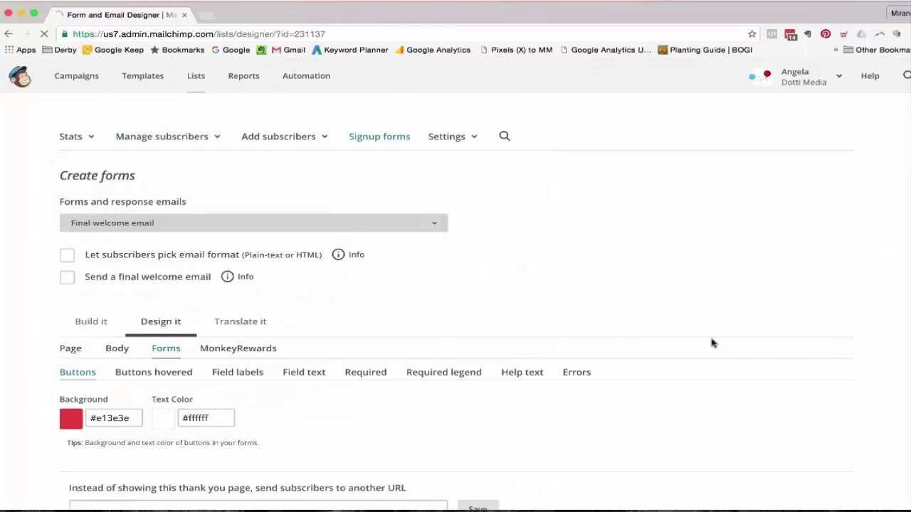
scroll(758, 353, down, 6)
scroll(759, 353, down, 2)
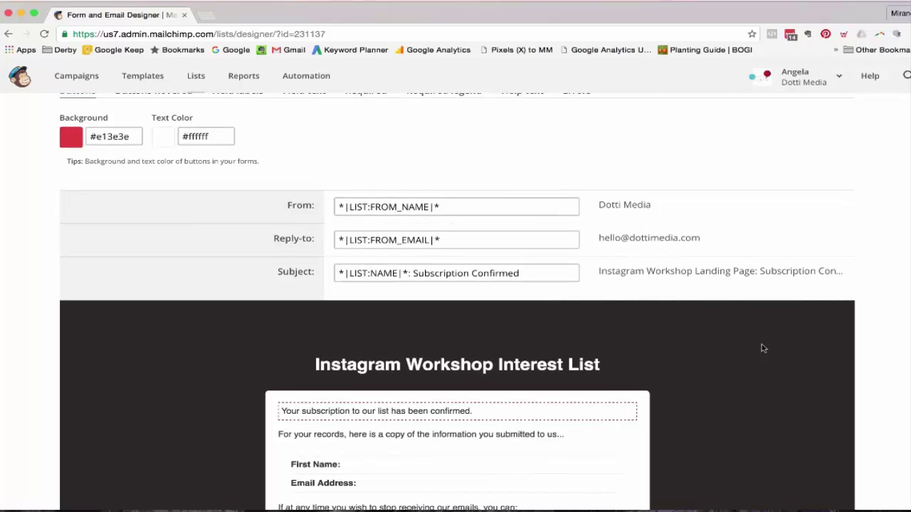
scroll(762, 348, down, 4)
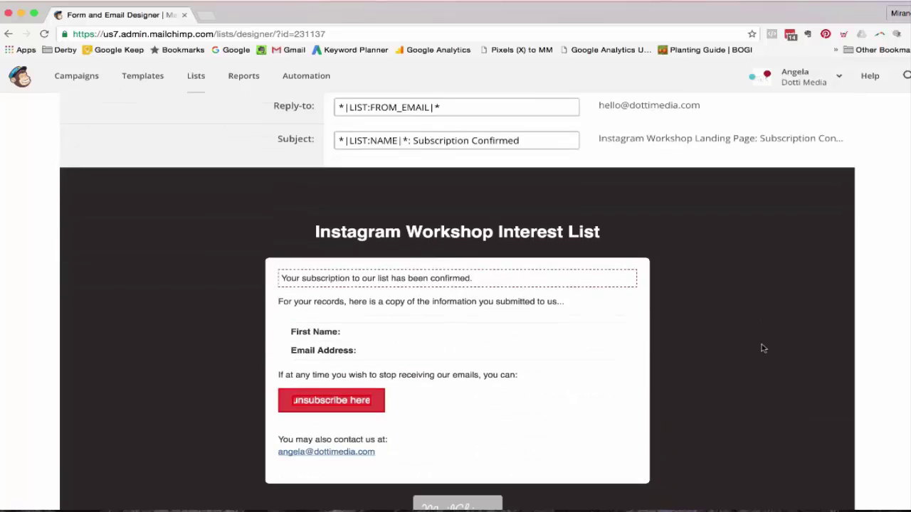
mouse_move(454, 282)
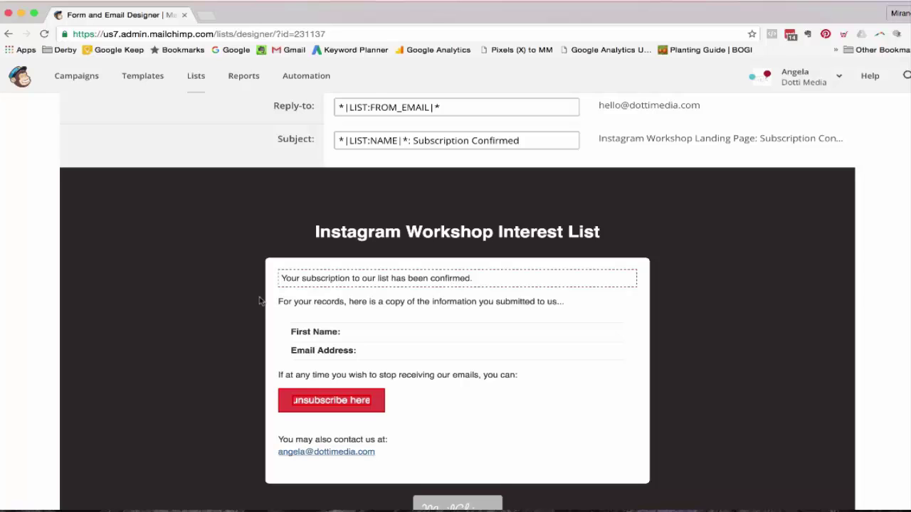
scroll(256, 299, up, 7)
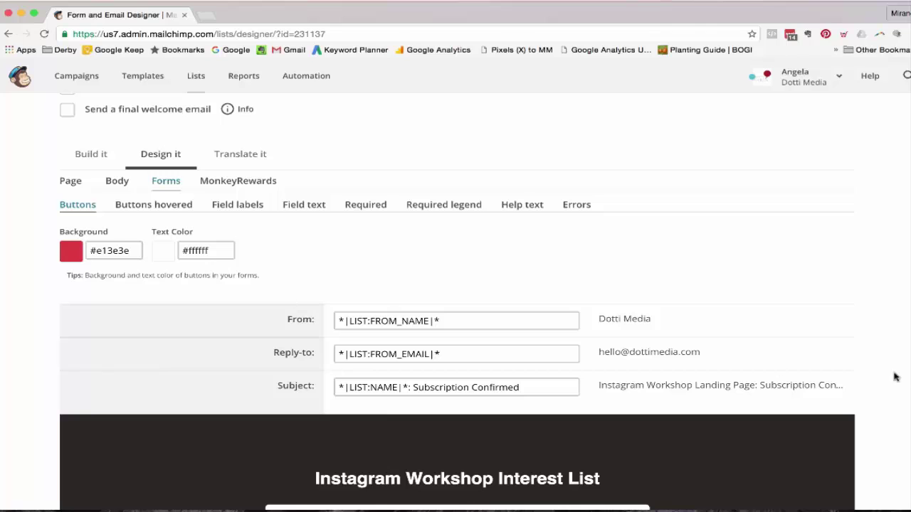
scroll(829, 370, down, 1)
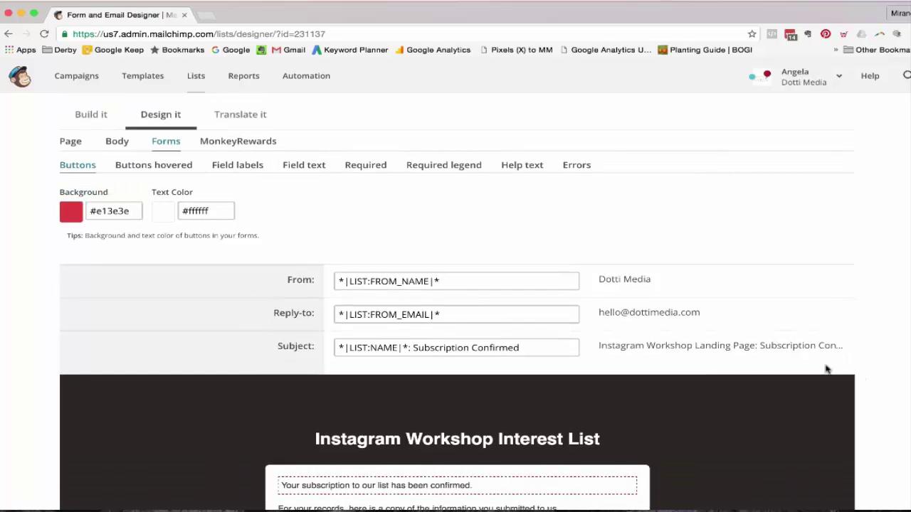
scroll(826, 369, down, 5)
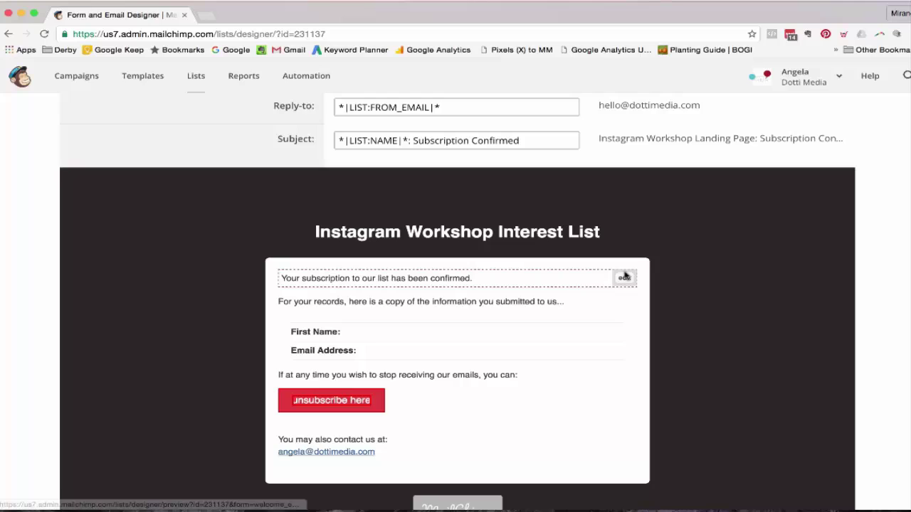
Step: Replace the confirmation sentence with 'We think you're an Insta-Ninja!'
click(625, 276)
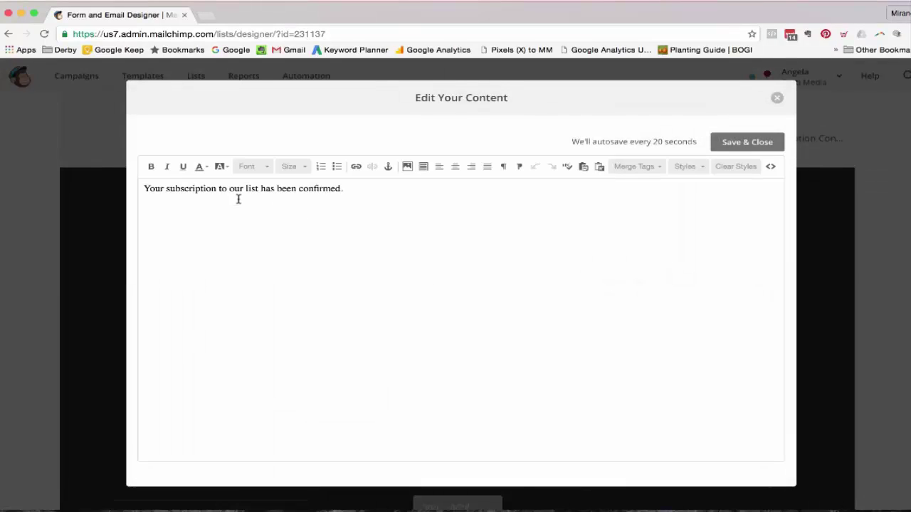
drag(353, 189, 148, 179)
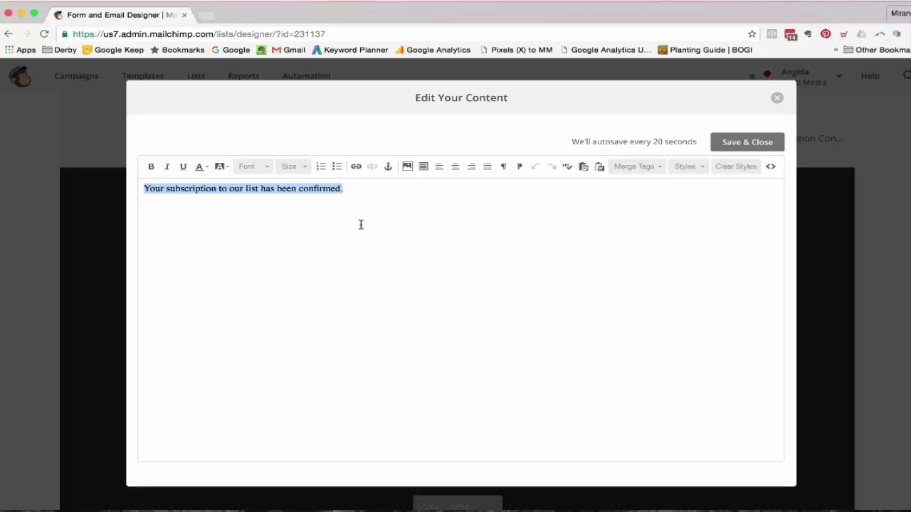
text(You're)
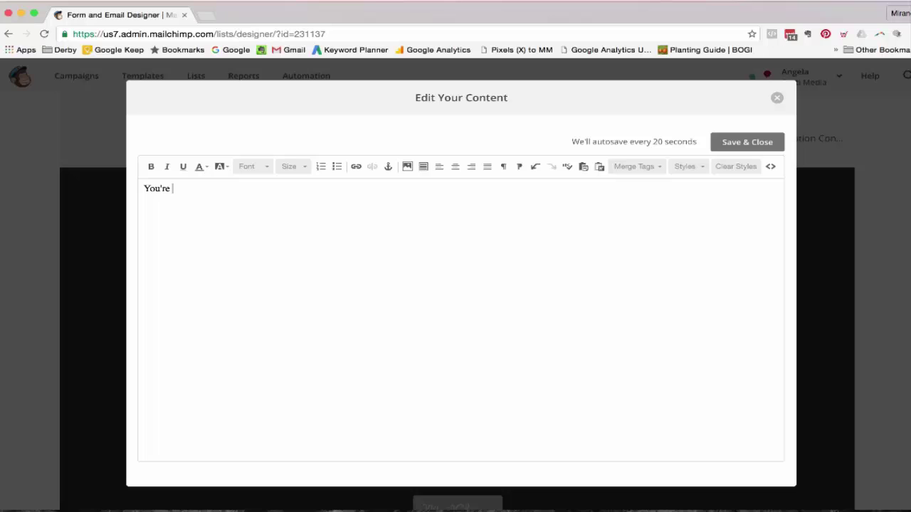
text( an Insta-Ninja!)
key(Return)
text(Che)
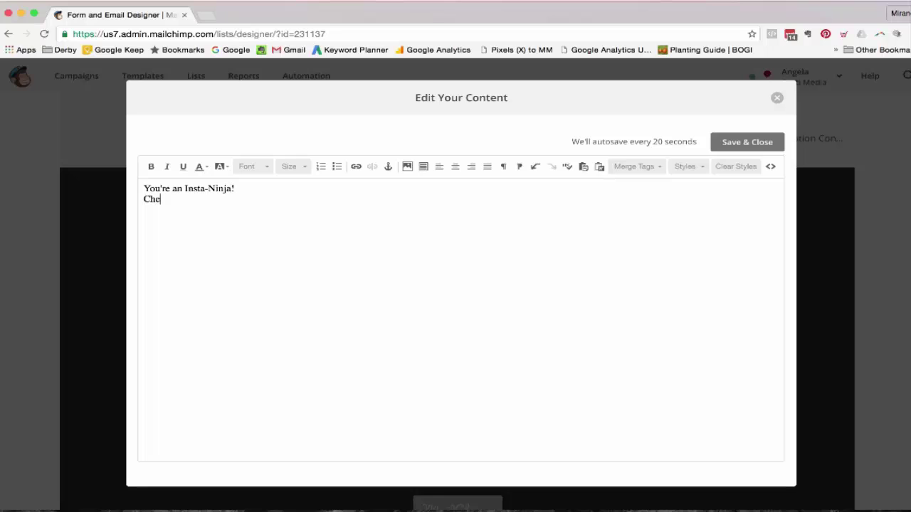
text(ck out our)
drag(175, 186, 142, 186)
text(We)
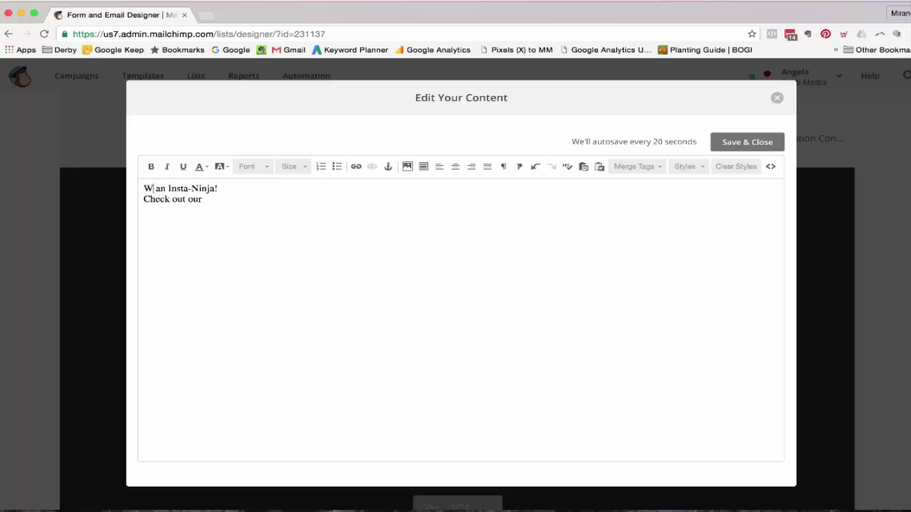
text( think you)
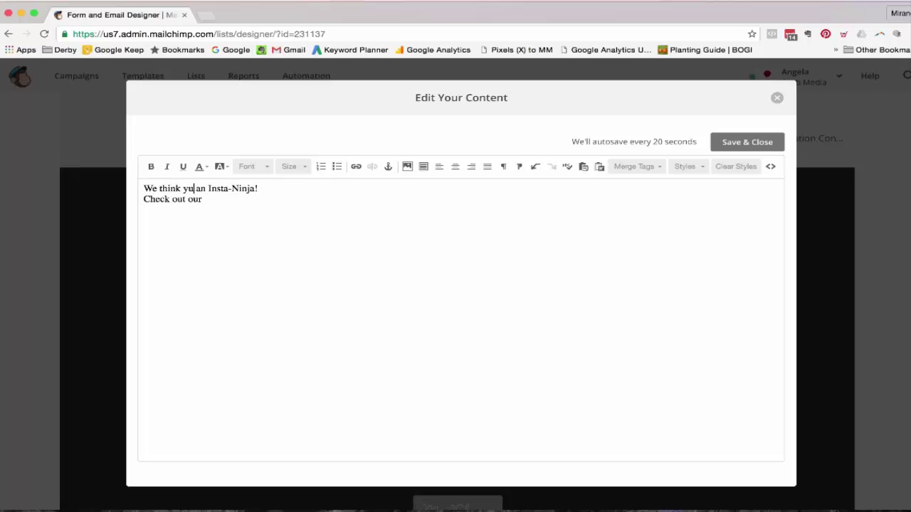
text('re)
key(BackSpace)
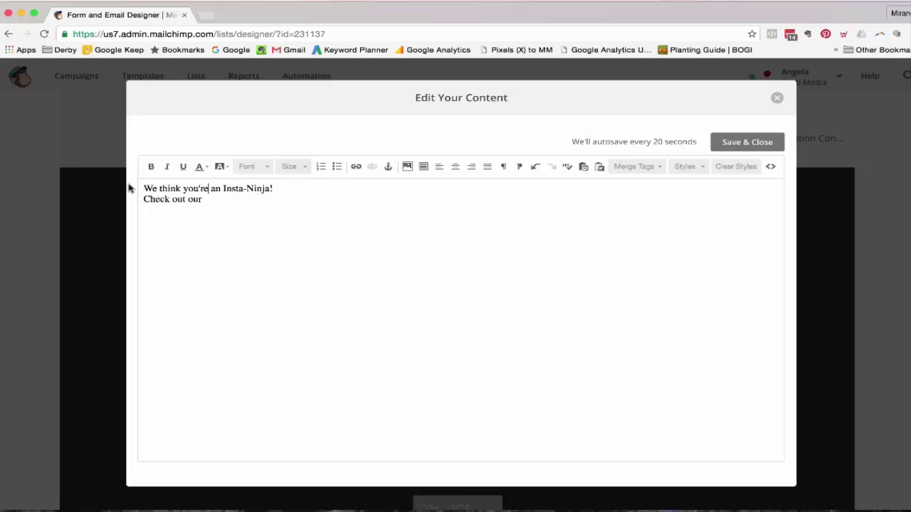
Step: Add a paragraph: 'Check out our upcoming Workshop dates on our website to increase your ninja-skills'
key(Return)
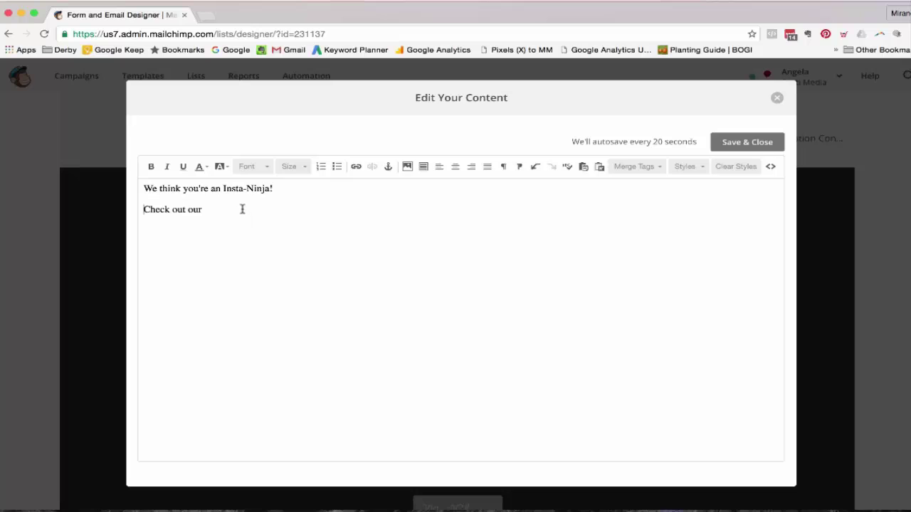
click(240, 208)
text(upcoming Workshop dates on our website)
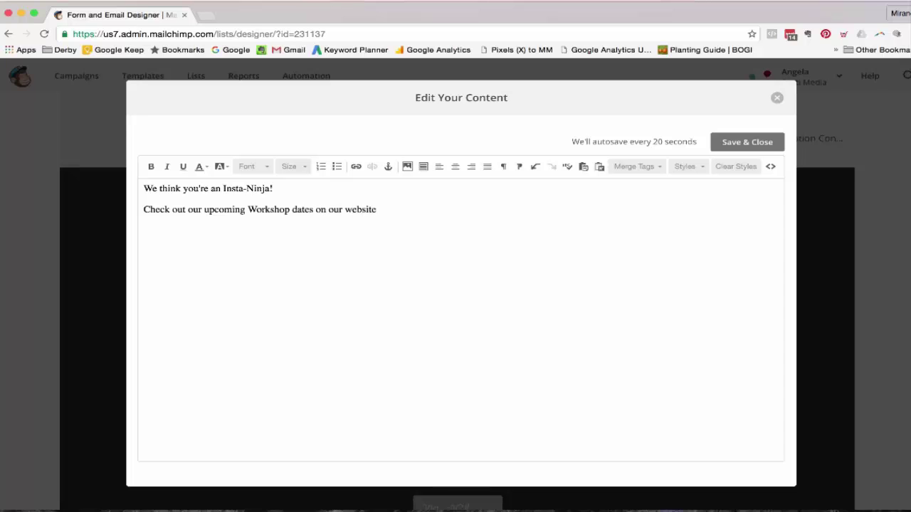
text( to increase your ninaj)
key(BackSpace)
key(BackSpace)
text(ja)
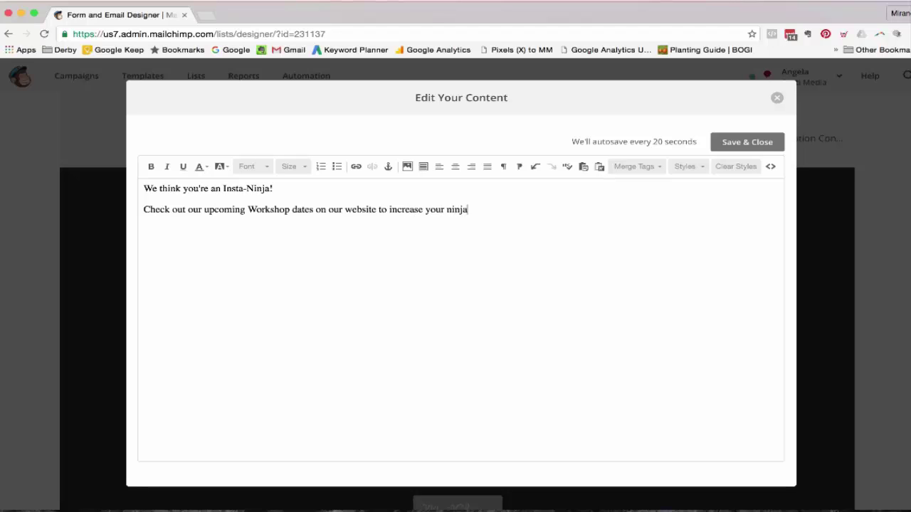
text(-skills)
Step: In a new tab, open dottimedia.com's workshops page, copy its address, and return to MailChimp
click(206, 15)
text(dottimedia.com)
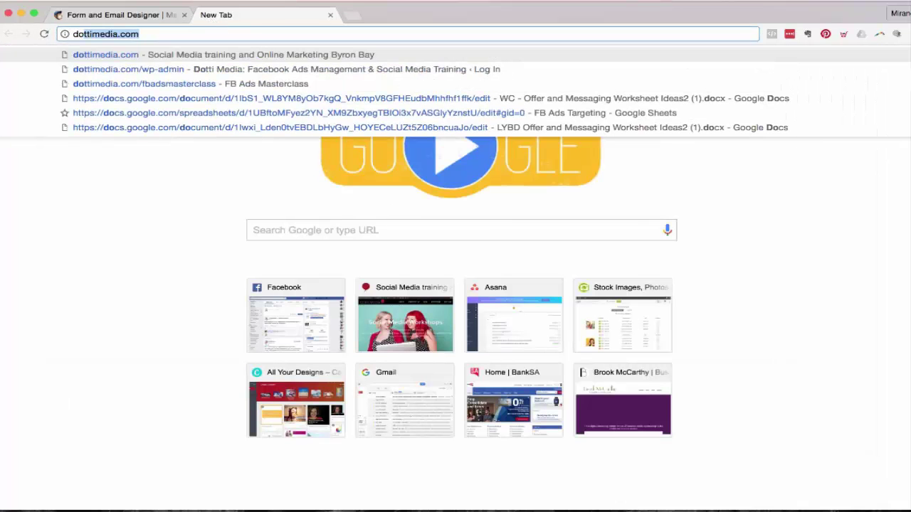
key(Return)
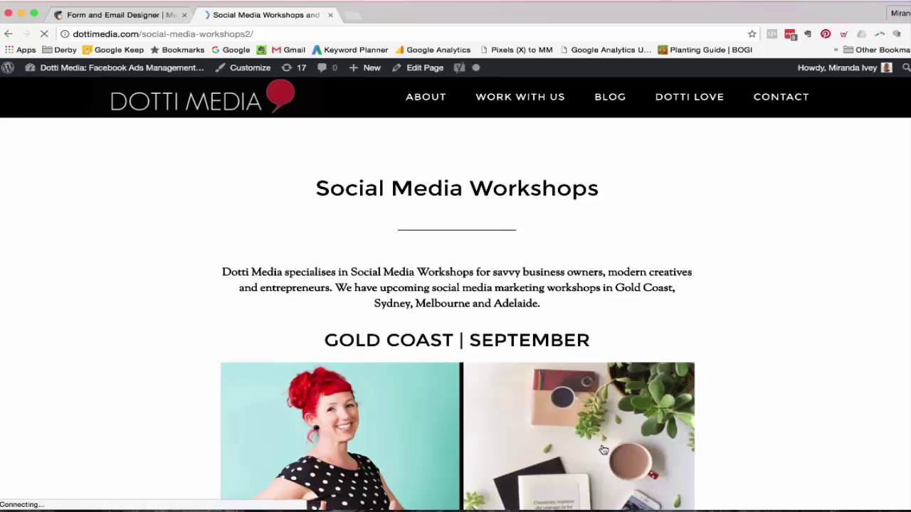
click(627, 415)
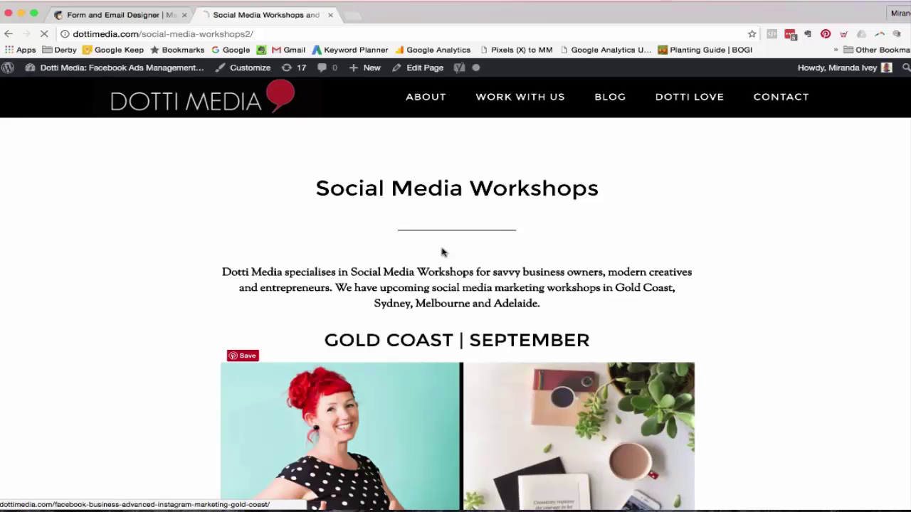
click(235, 33)
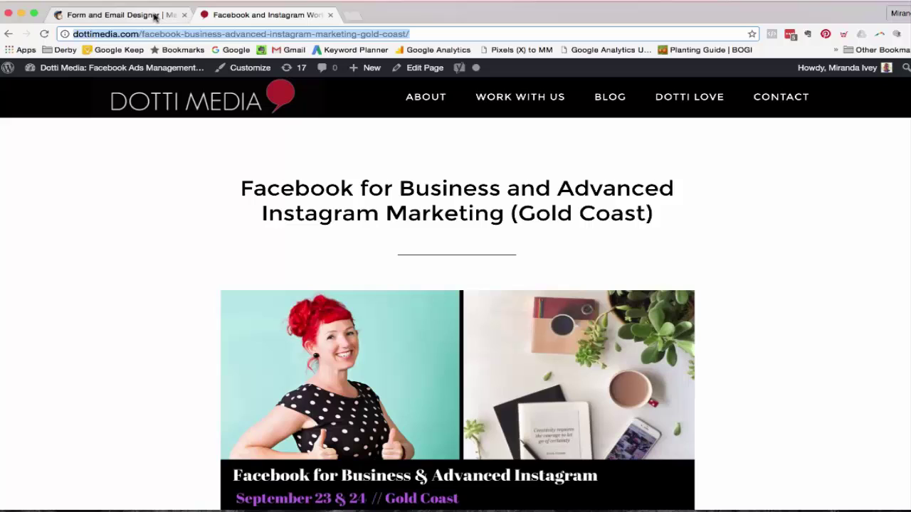
click(9, 33)
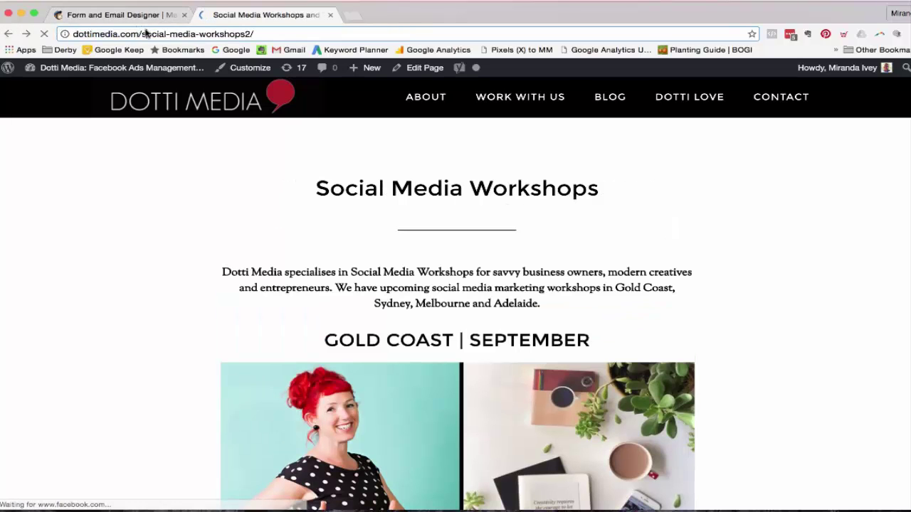
click(130, 14)
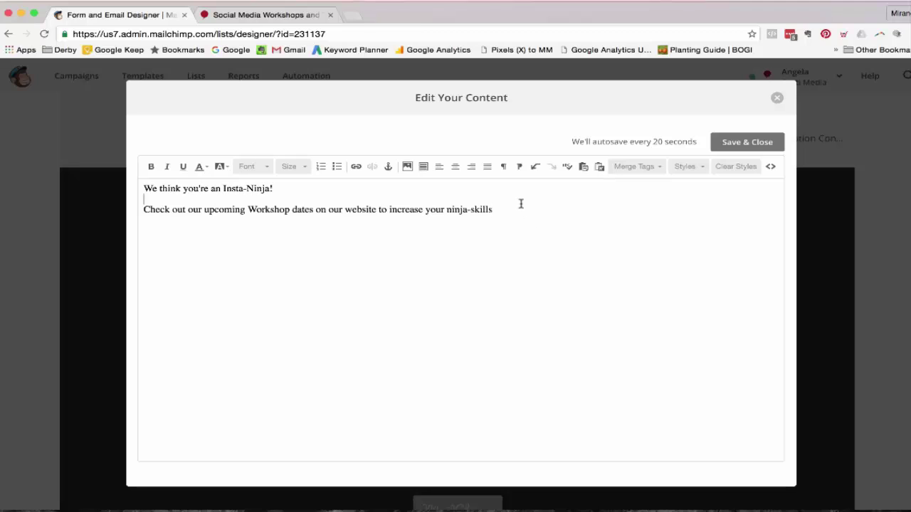
key(Up)
click(578, 208)
text(:)
key(Return)
text(http://dottimedia.com/social-media-workshops2/)
drag(345, 220, 114, 222)
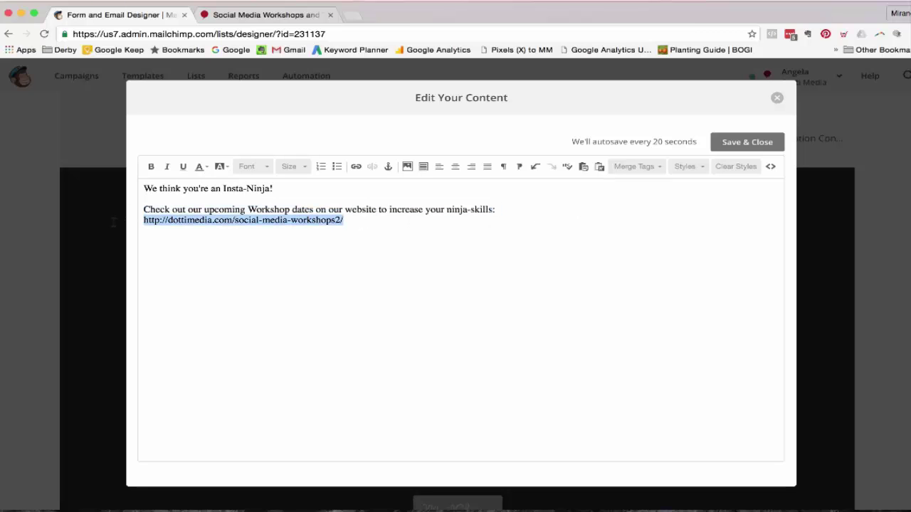
click(356, 166)
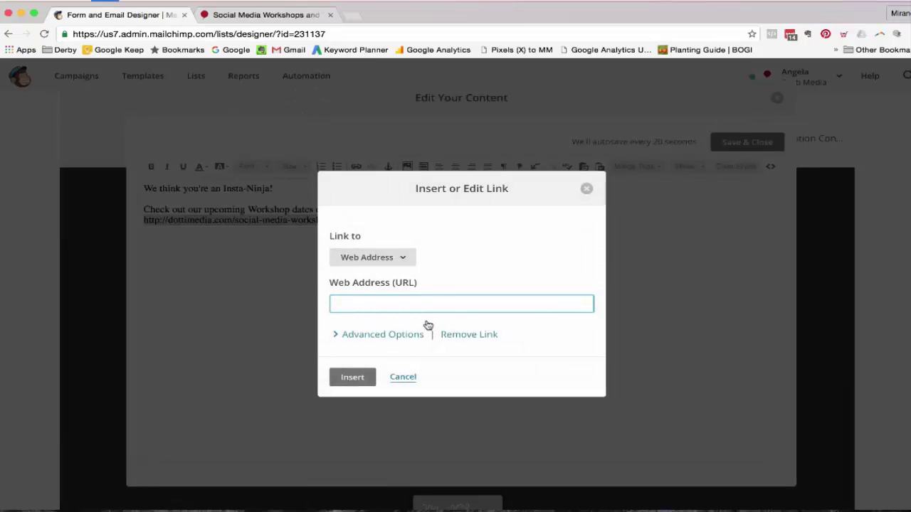
text(http://dottimedia.com/social-media-workshops2/)
click(354, 377)
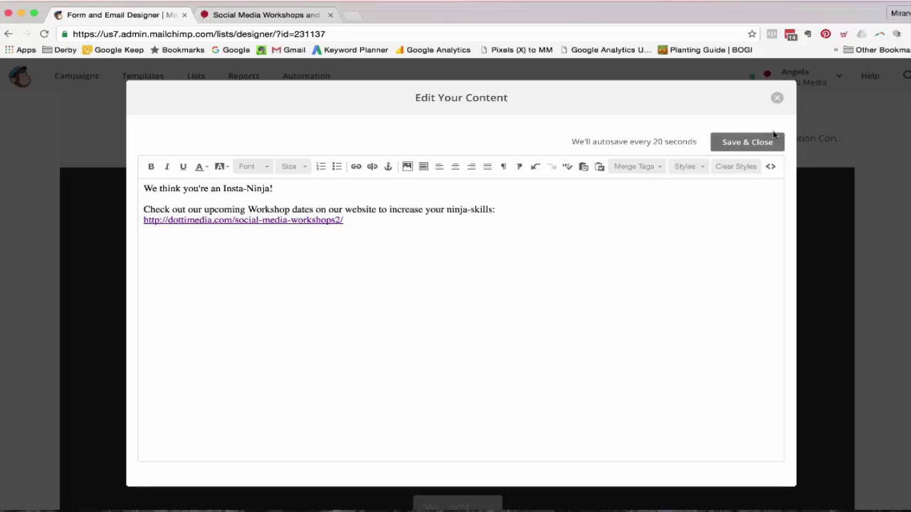
click(752, 145)
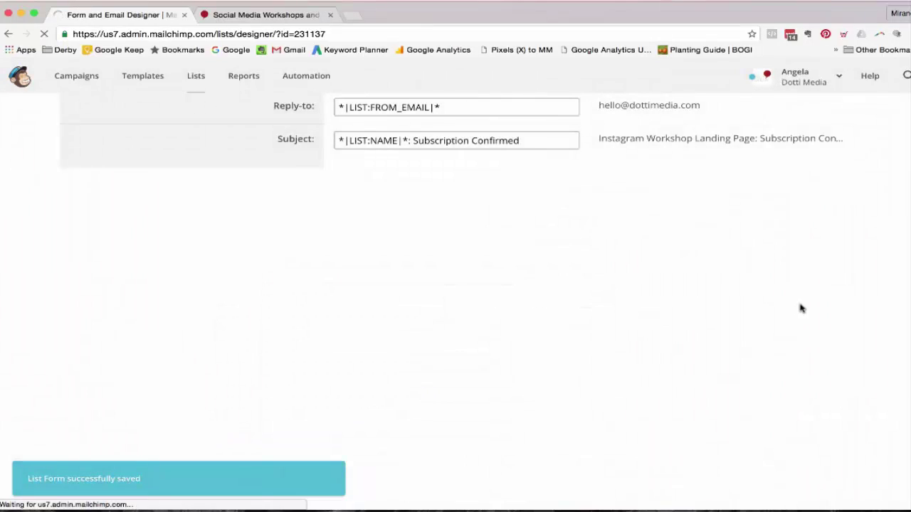
Step: Replace the placeholder welcome email subject with 'Open Up - Instagram Workshop Dates inside'
scroll(803, 303, down, 2)
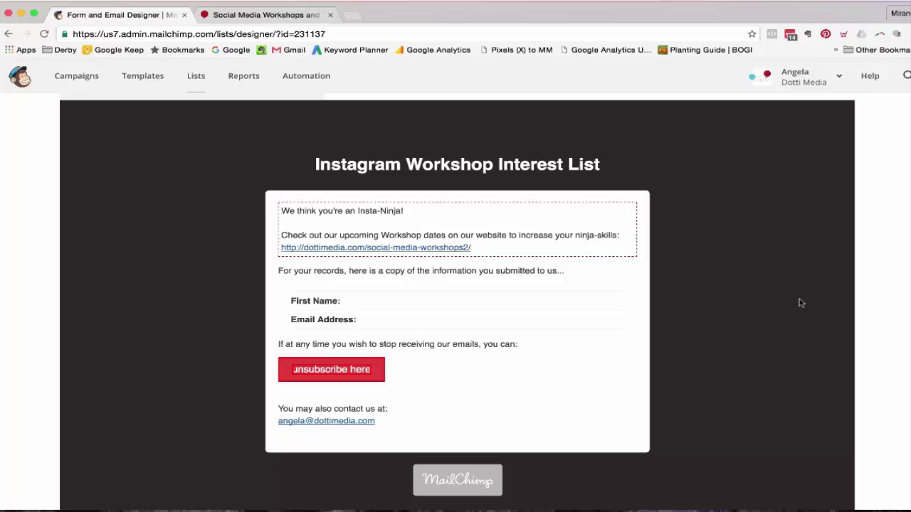
scroll(787, 291, up, 5)
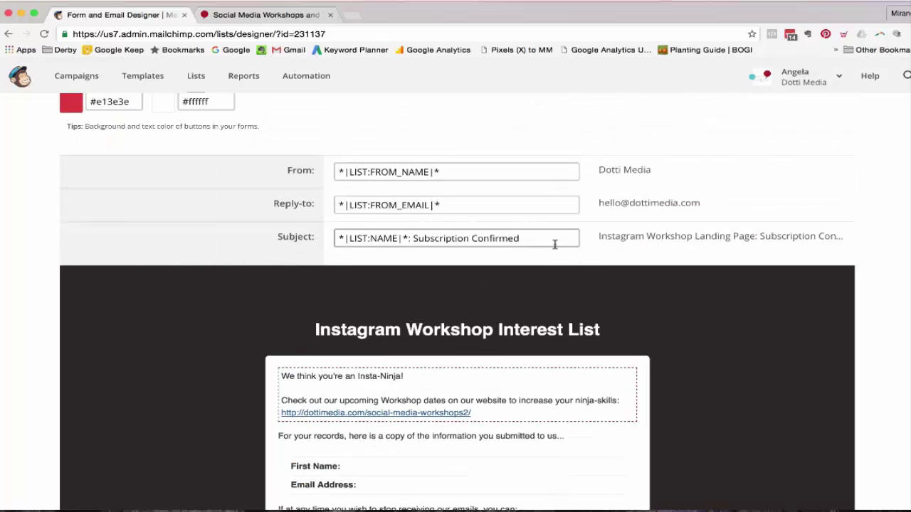
drag(552, 237, 240, 239)
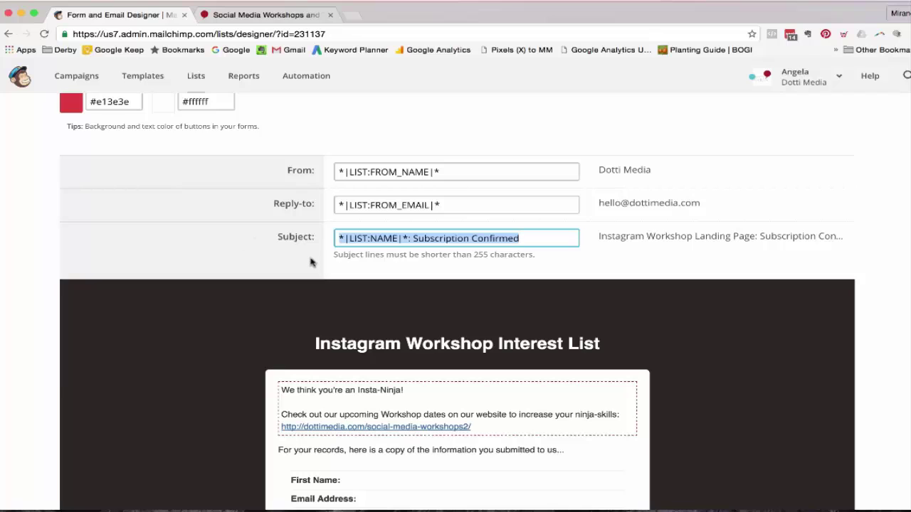
key(BackSpace)
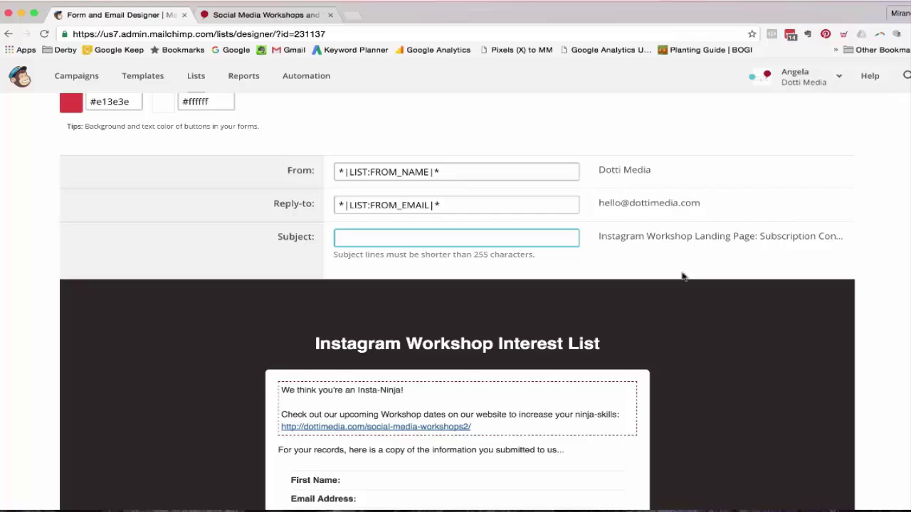
scroll(662, 275, down, 1)
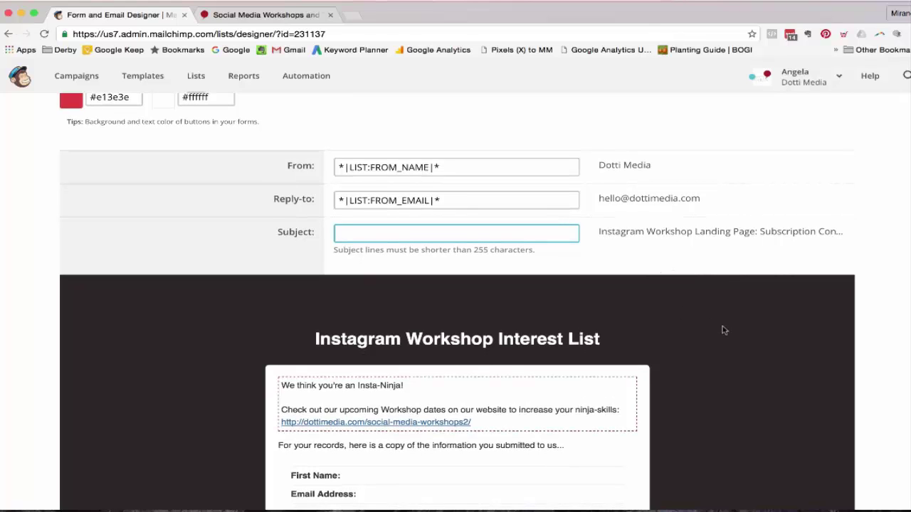
text(Open Up - Wor)
key(BackSpace)
text(Instagram Workshop Dates insu)
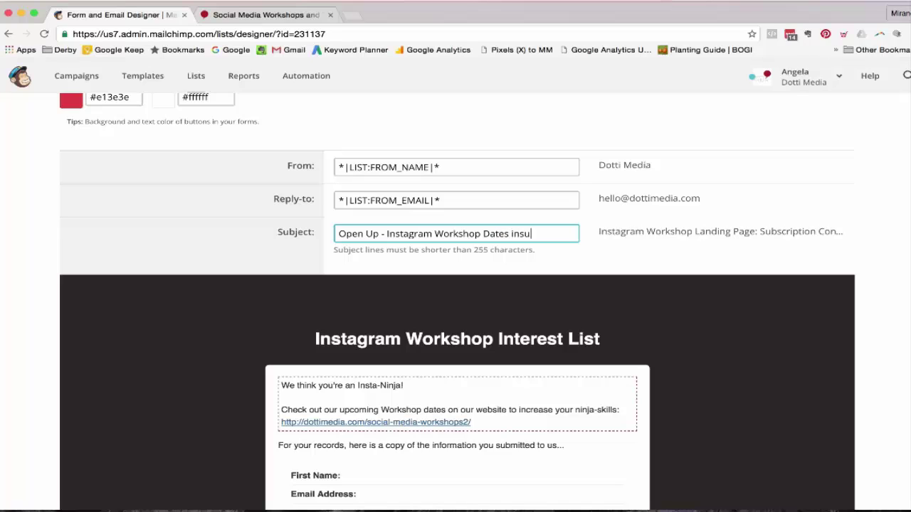
key(BackSpace)
text(ide!)
key(BackSpace)
scroll(658, 316, down, 5)
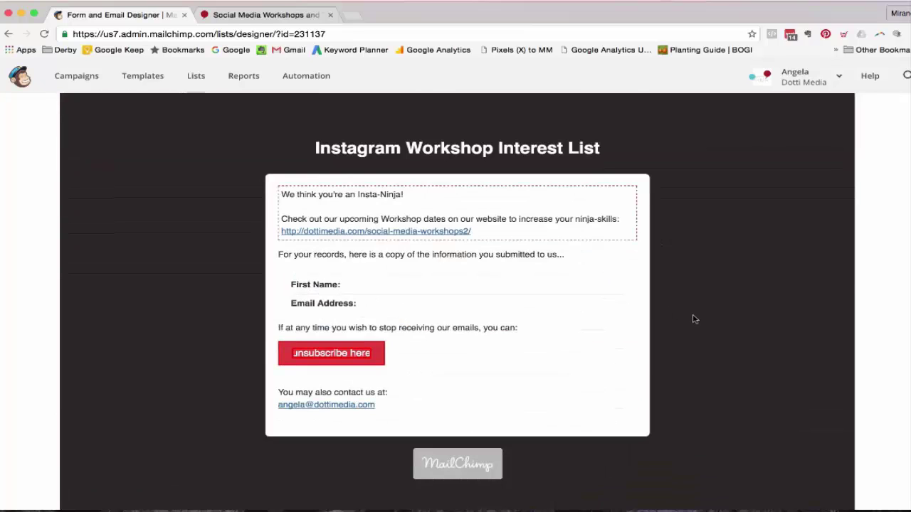
scroll(694, 319, up, 10)
scroll(690, 317, down, 2)
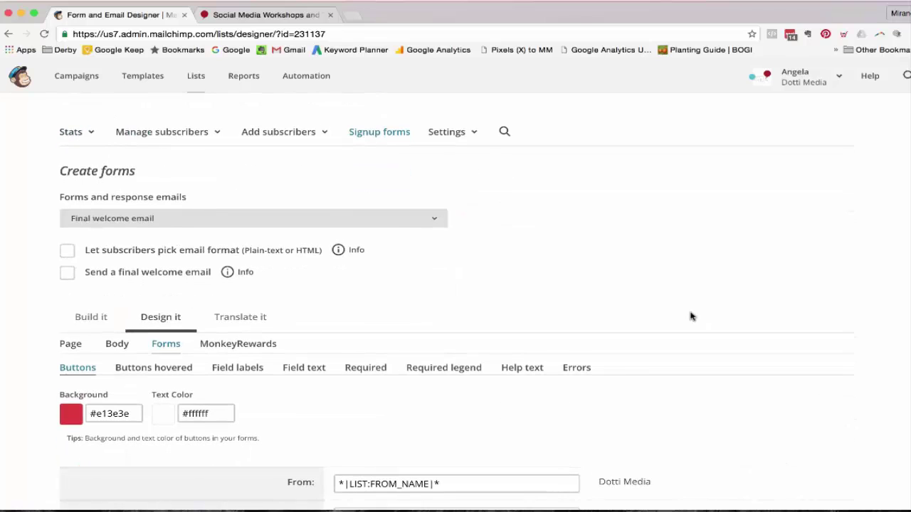
scroll(691, 317, down, 8)
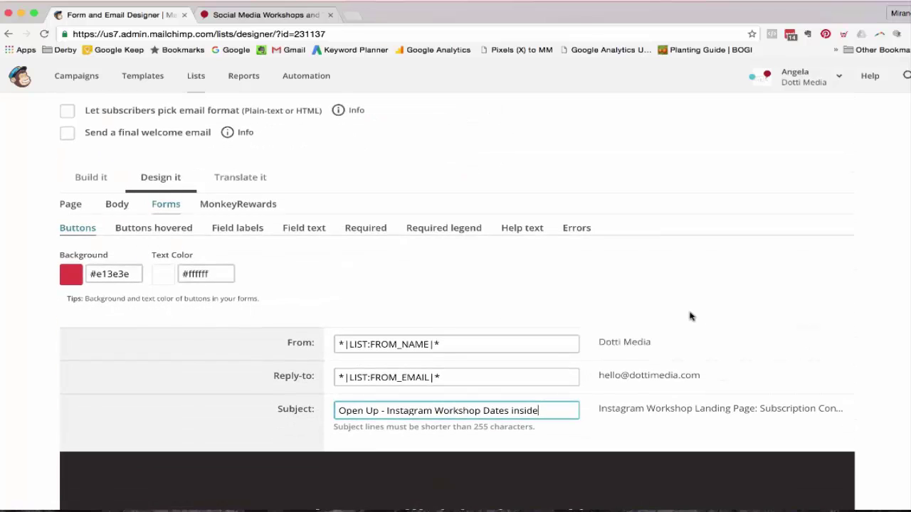
scroll(690, 315, down, 2)
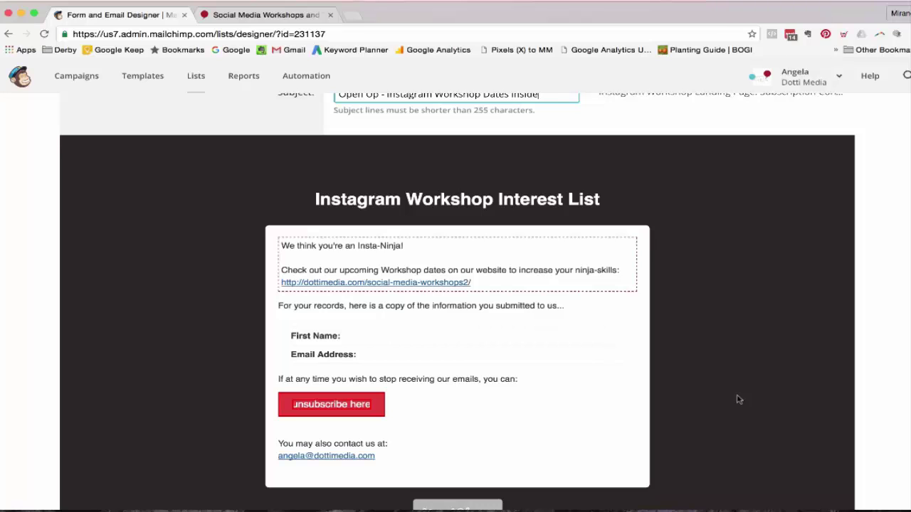
scroll(737, 400, up, 10)
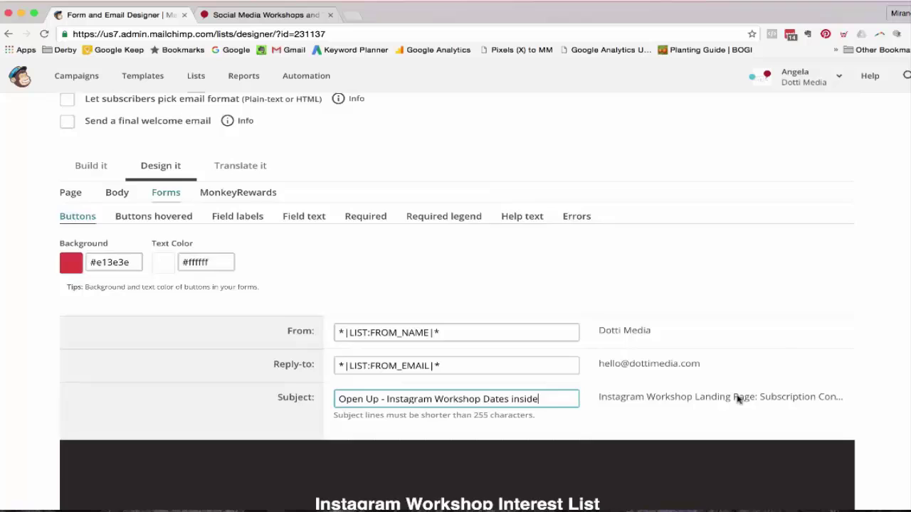